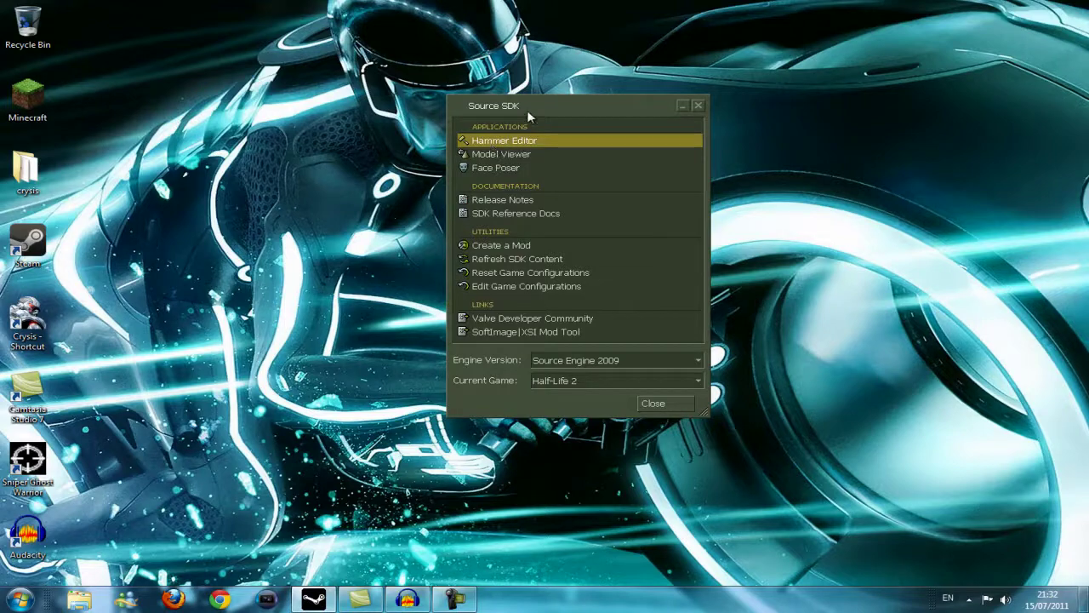
mouse_move(526, 110)
left_mouse_down()
mouse_move(456, 38)
mouse_move(387, 7)
mouse_move(466, 47)
mouse_move(471, 91)
mouse_move(618, 112)
mouse_move(522, 99)
left_mouse_up()
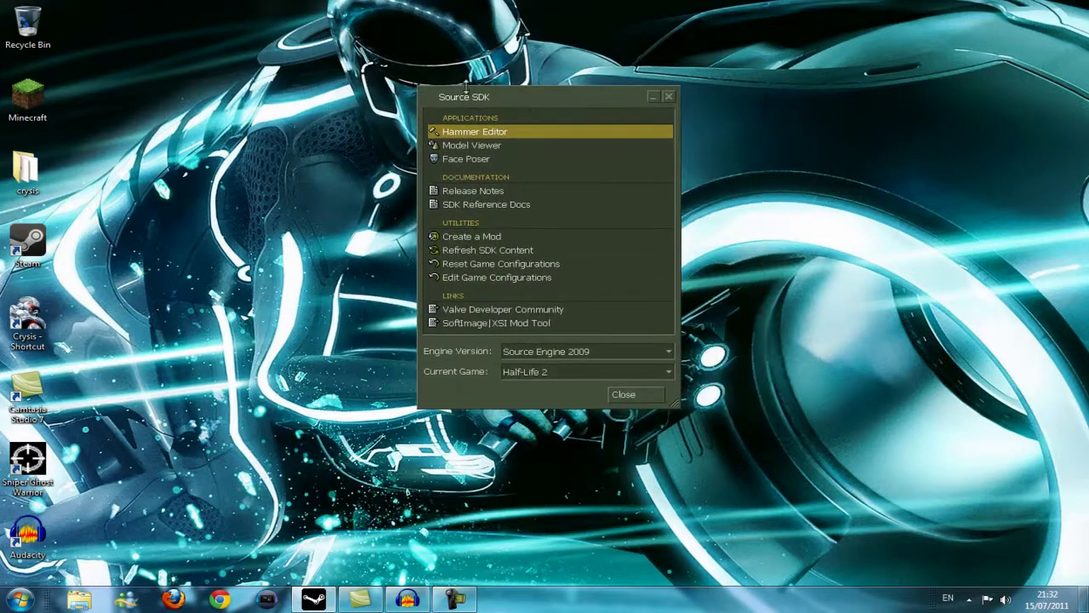
left_click(313, 598)
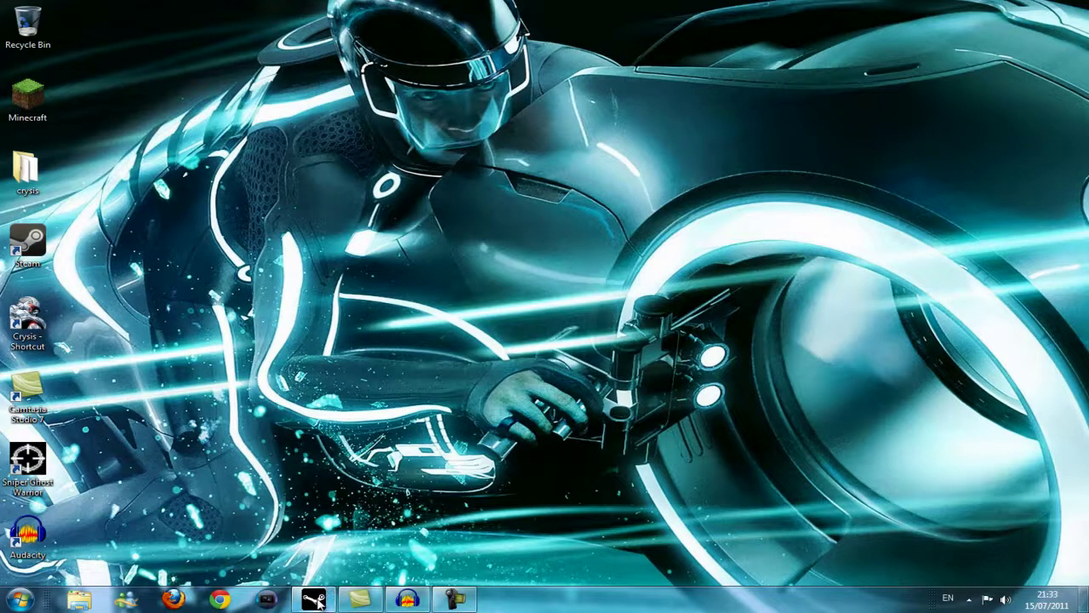
left_click(314, 599)
Step: Switch to Steam and bring its game library window into view
left_click(968, 599)
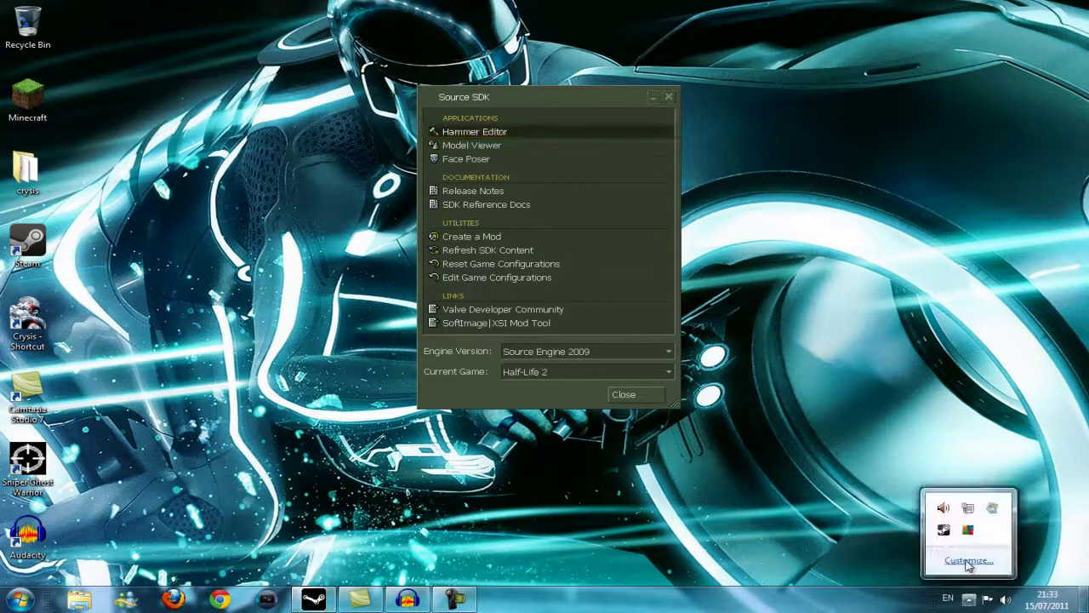
right_click(943, 529)
left_click(983, 435)
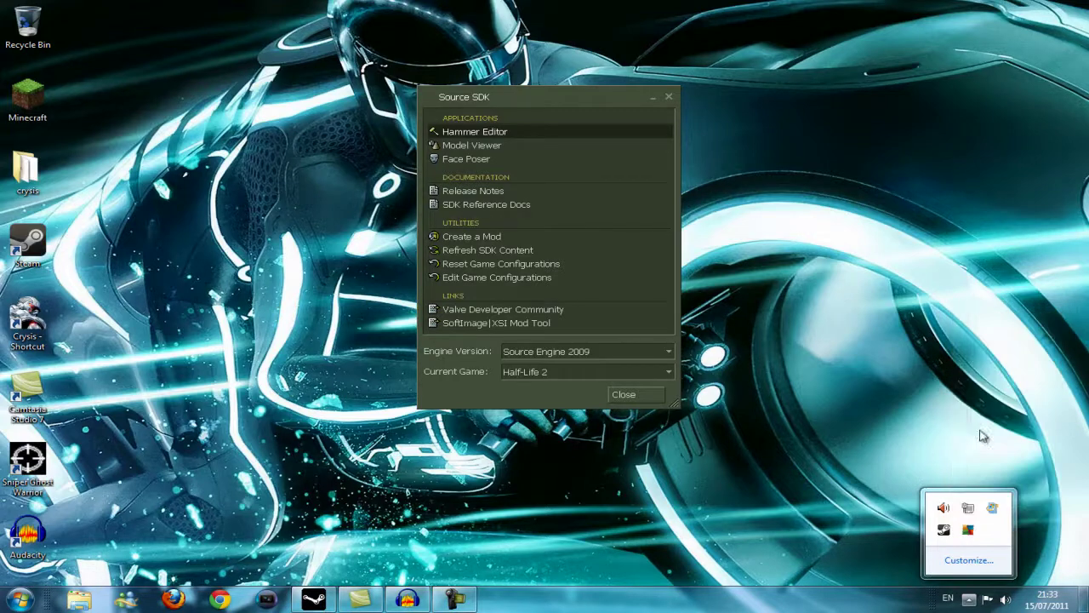
left_click_drag(276, 8, 469, 17)
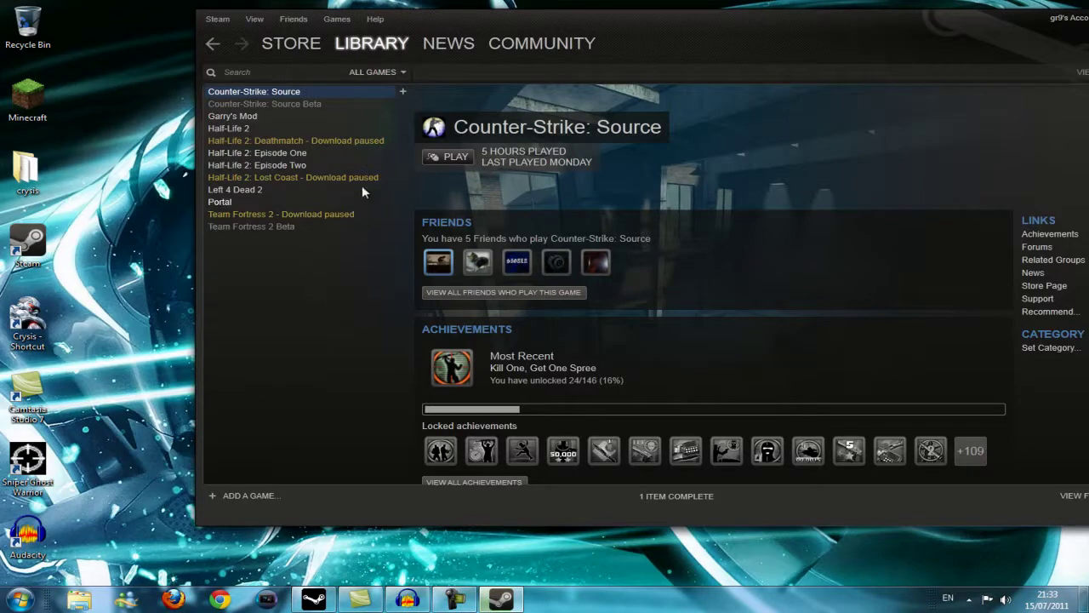
Step: Filter the library to Tools, select Source SDK in the list, and close the library window
left_click(402, 72)
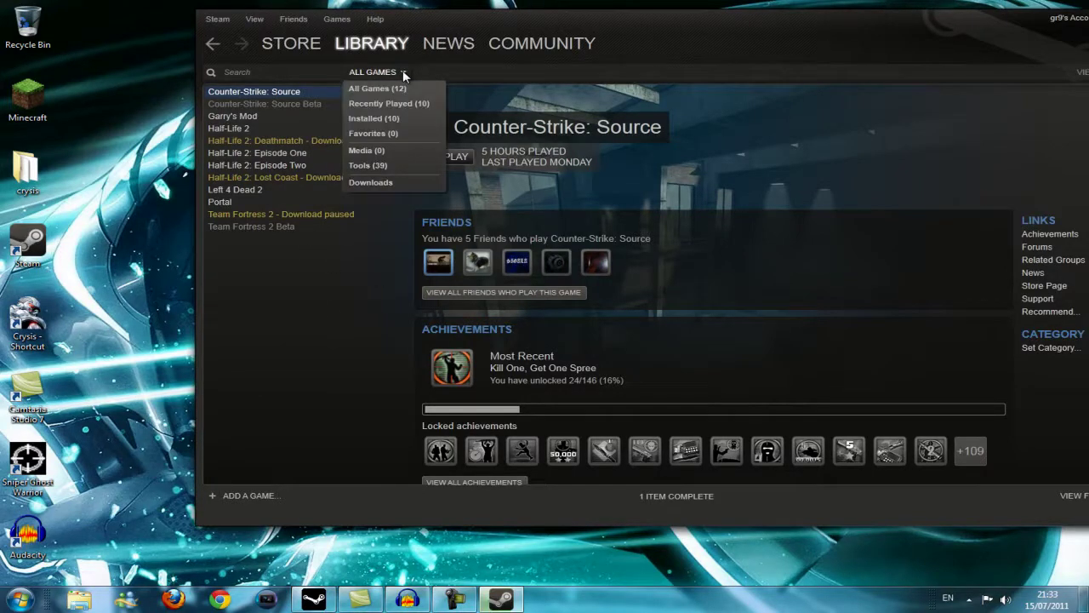
left_click(377, 166)
scroll(359, 181, "down", 3)
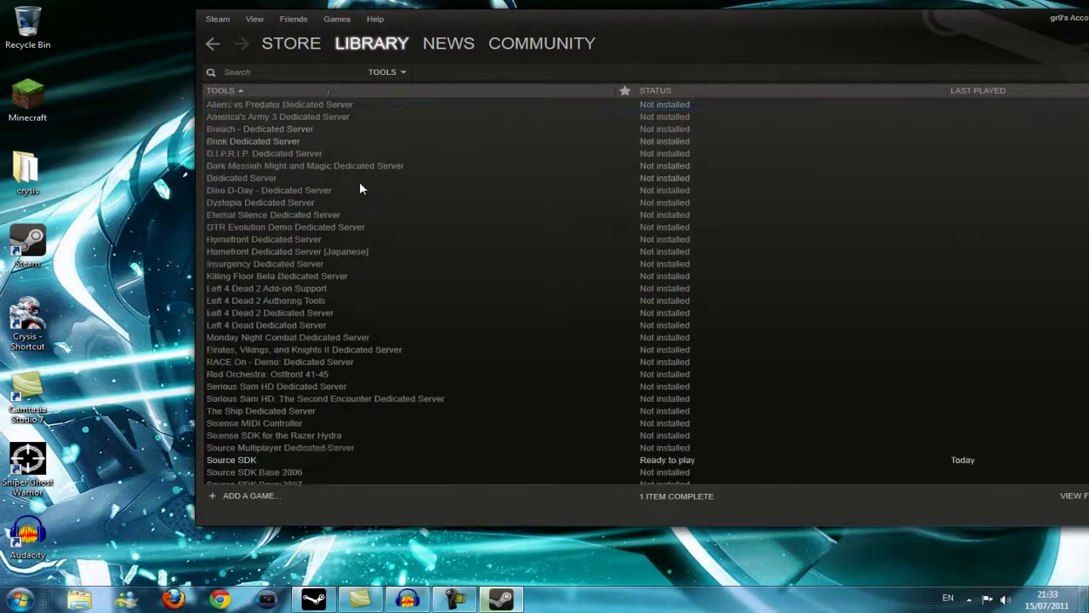
left_click(277, 405)
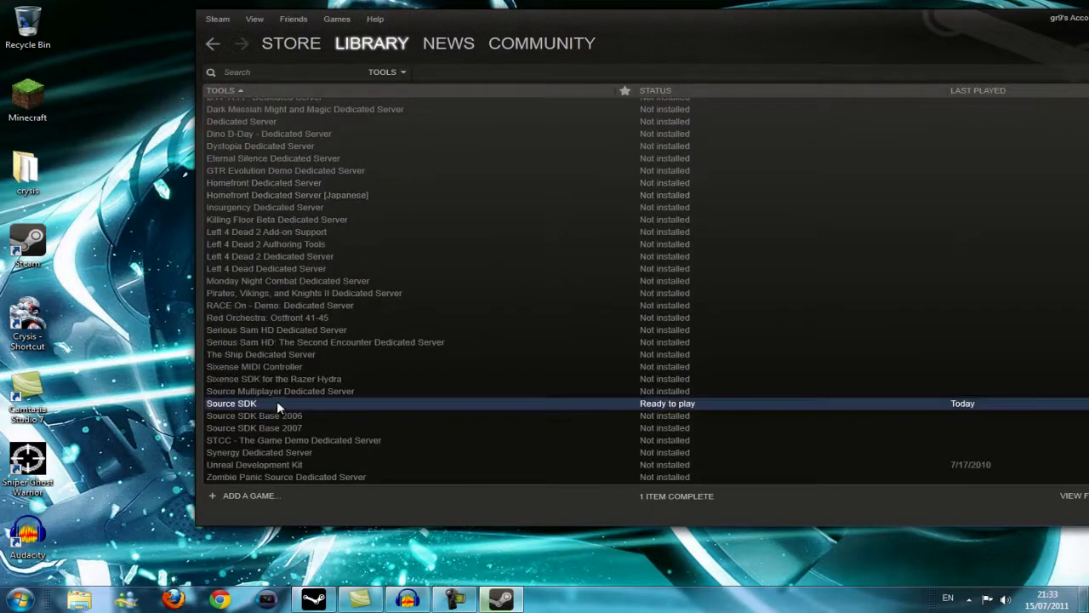
left_click_drag(1001, 51, 932, 73)
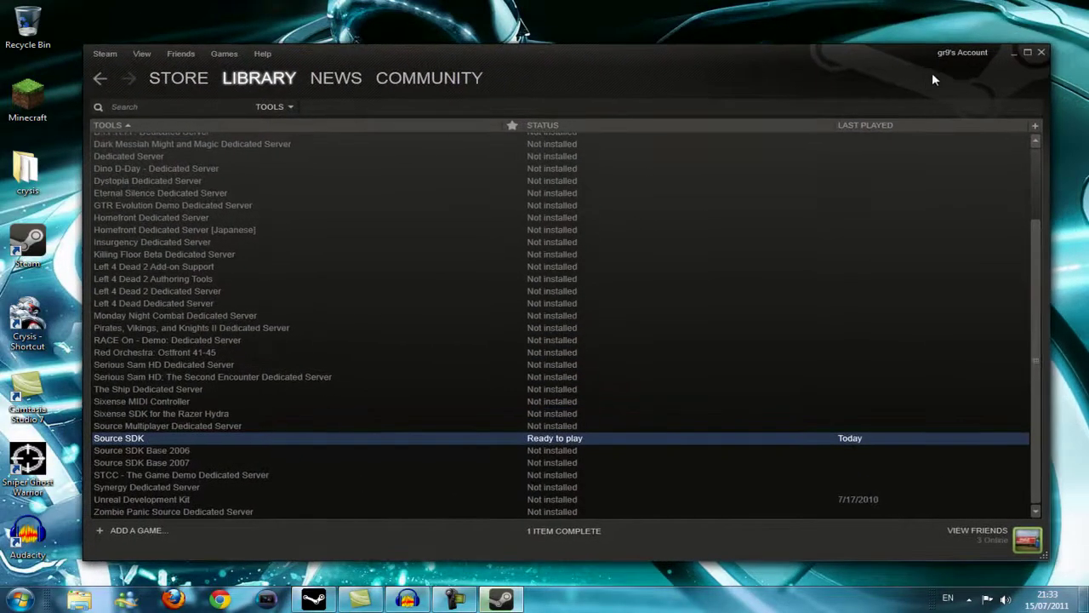
left_click(1041, 52)
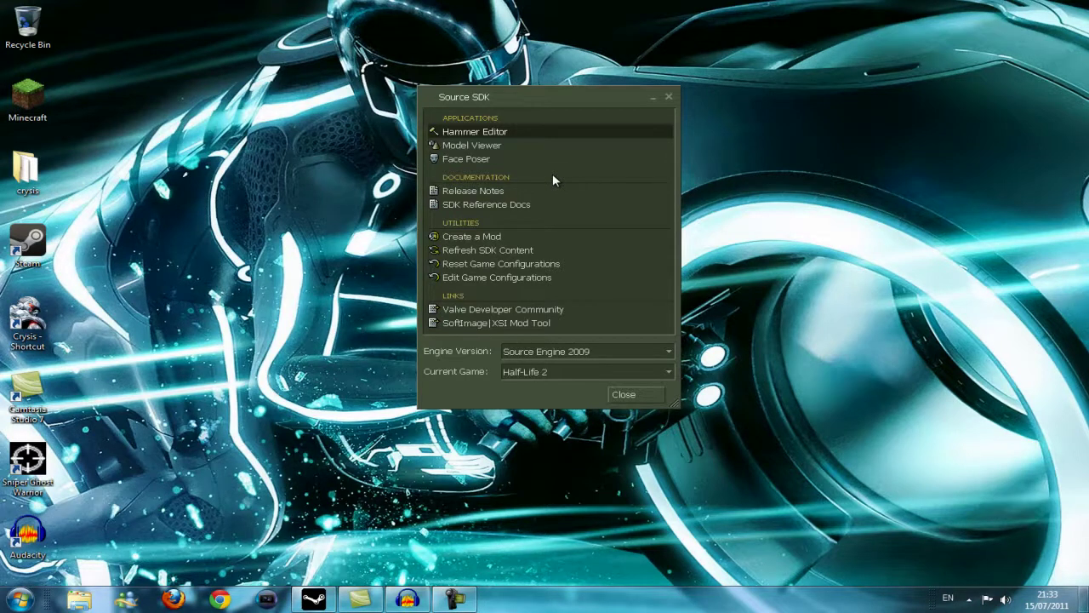
Step: Set the engine version to Source Engine 2009 and the current game to Half-Life 2: Episode Two, and launch Hammer Editor
double_click(465, 134)
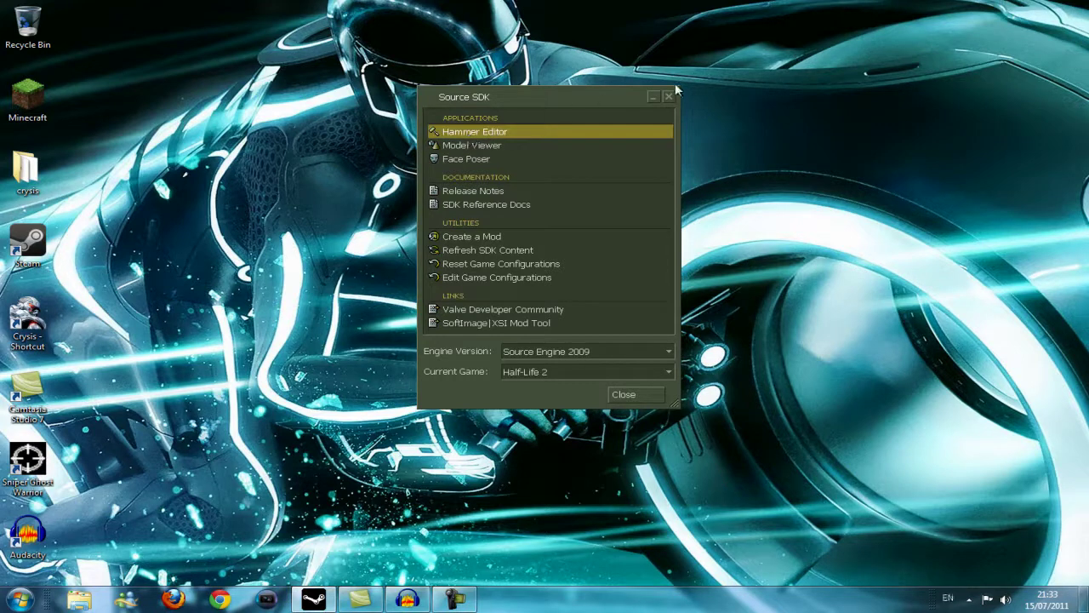
left_click(669, 374)
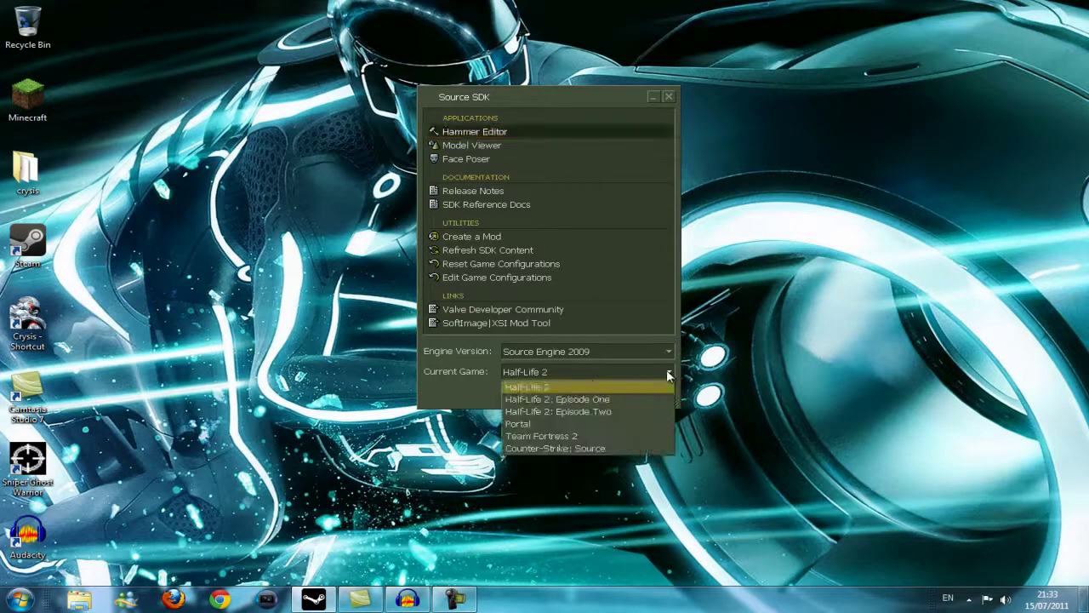
left_click(618, 411)
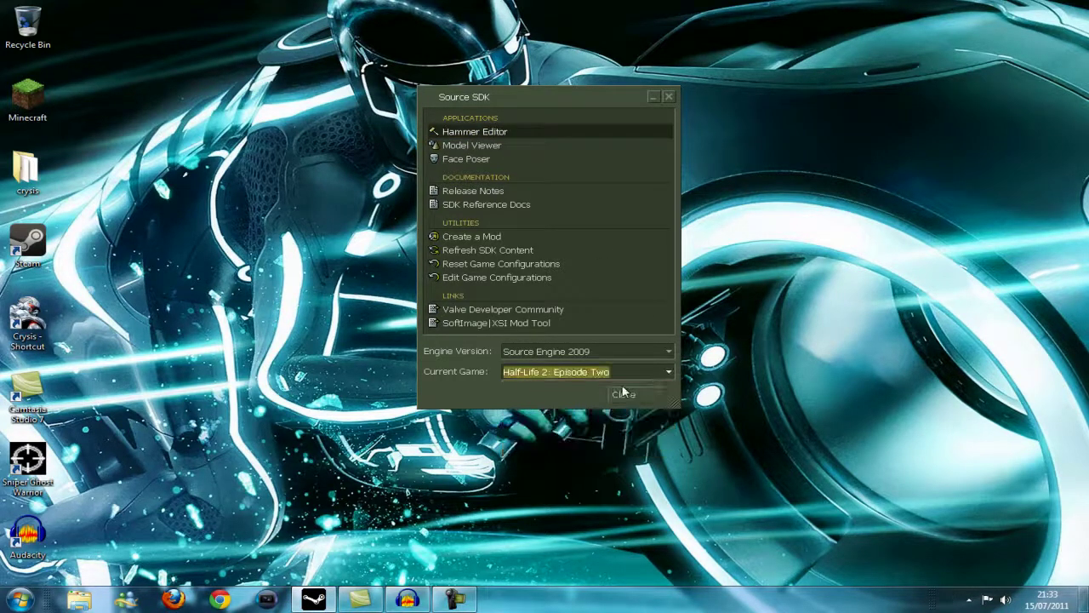
left_click(665, 349)
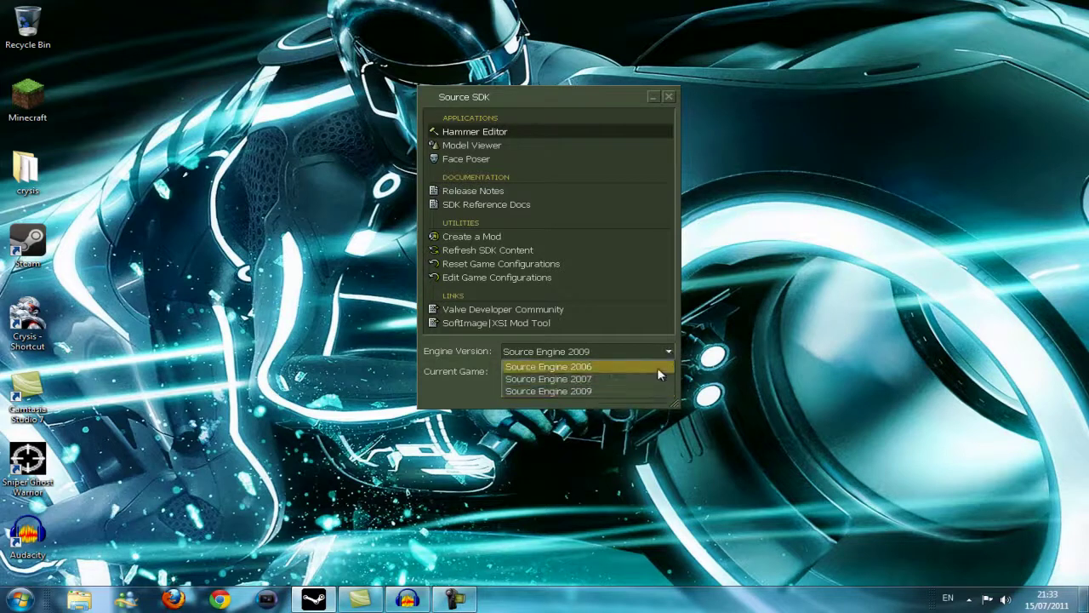
left_click(578, 391)
left_click(667, 372)
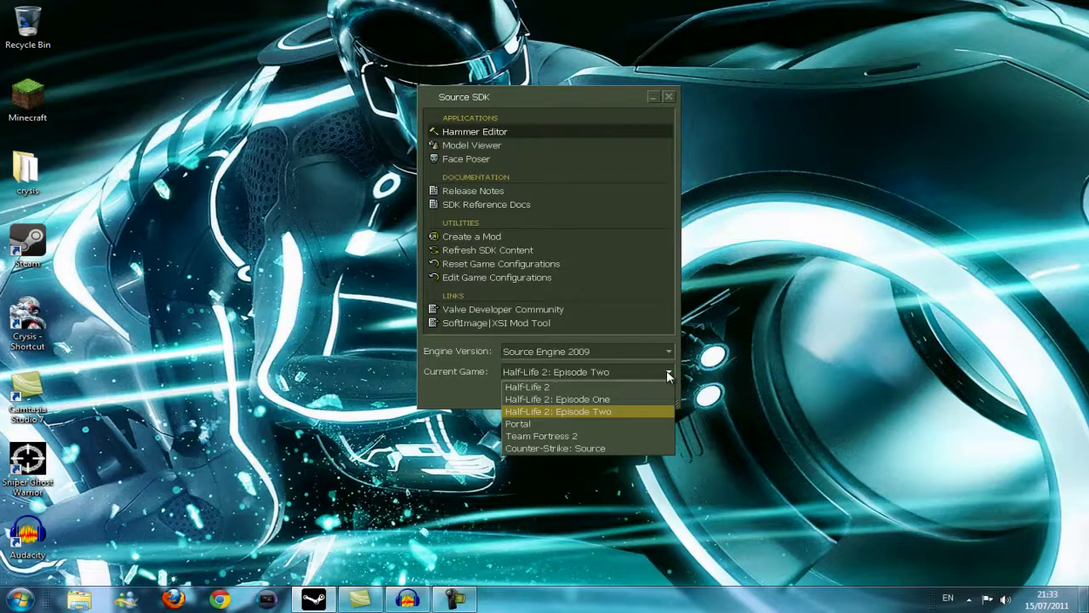
left_click(604, 411)
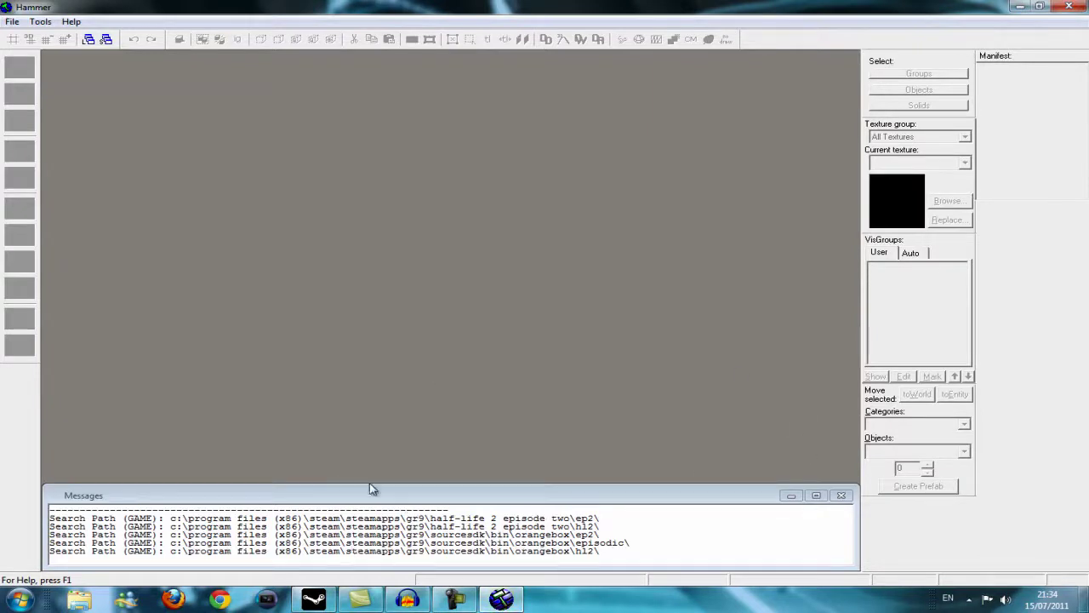
Step: Close the Messages window and create a new map
left_click(841, 495)
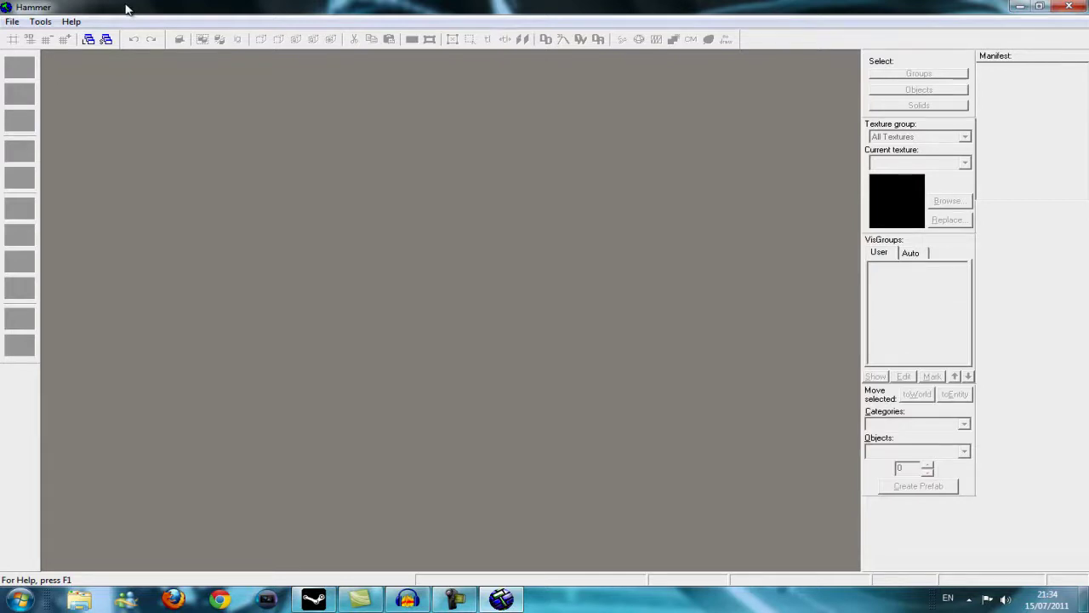
left_click(12, 22)
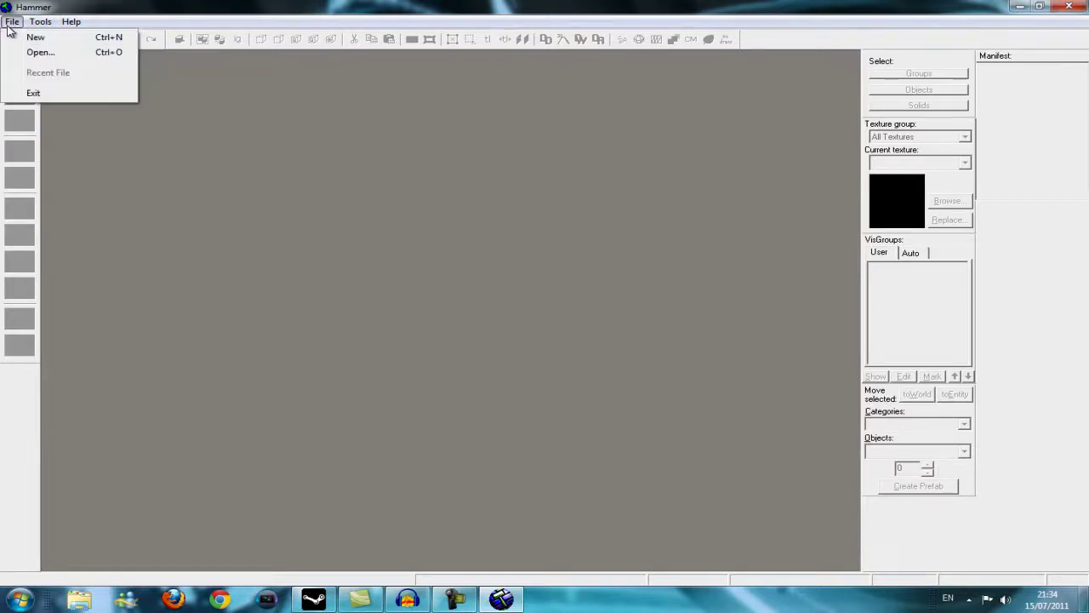
left_click(26, 39)
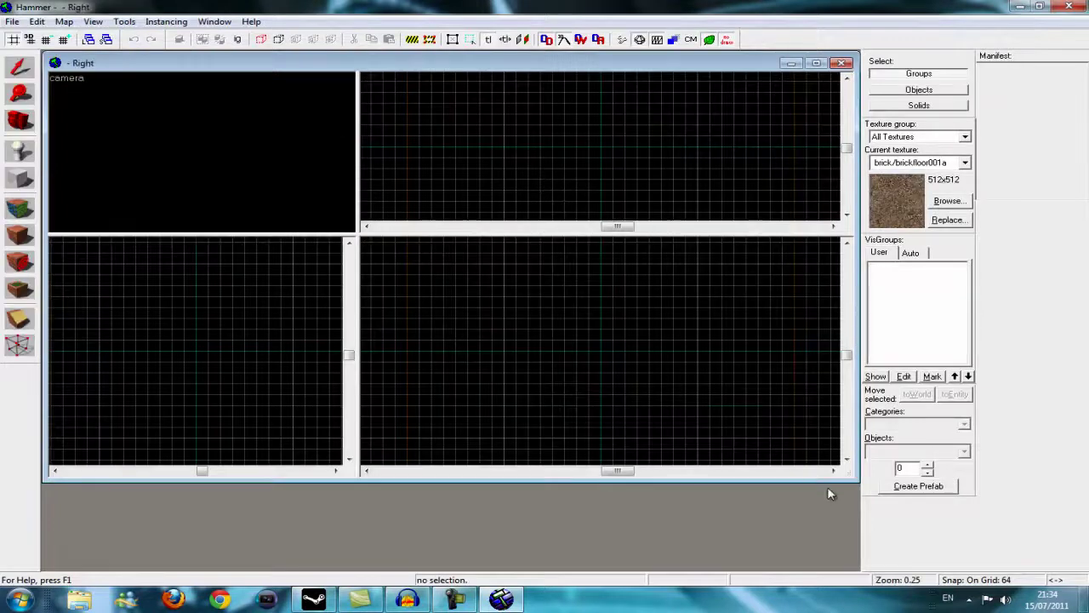
Step: Enlarge the map window and its camera viewport, and set the camera view to 3D Shaded Textured Polygons
left_click_drag(773, 479, 803, 570)
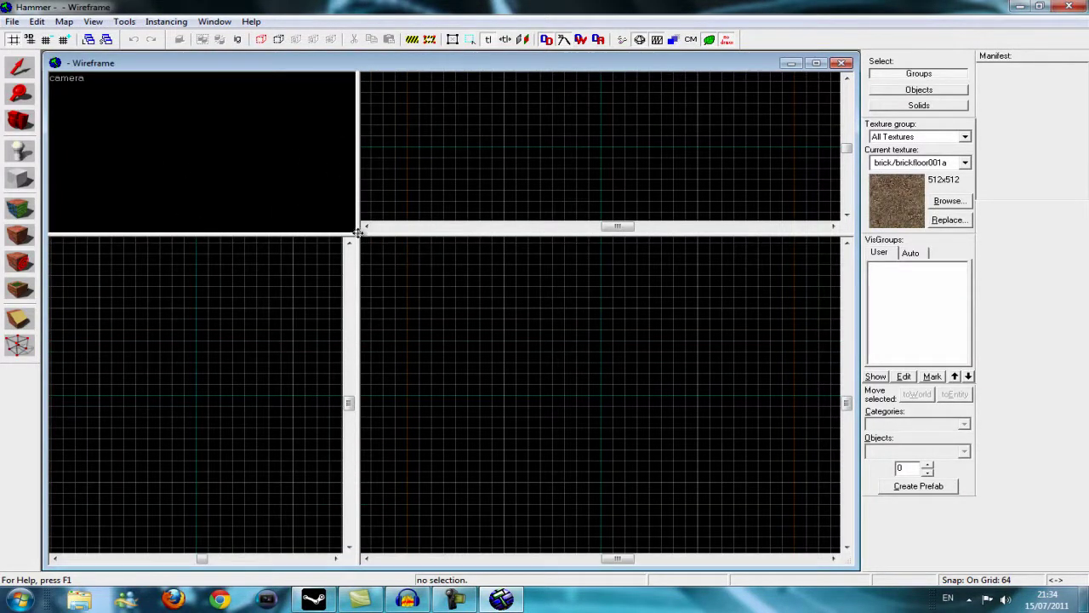
left_click_drag(358, 232, 389, 308)
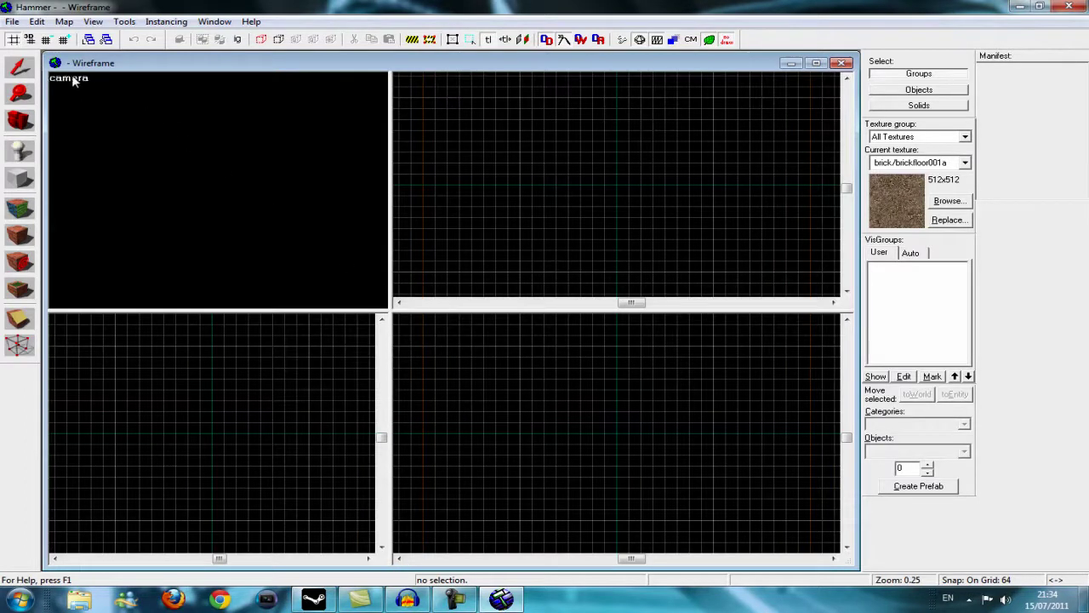
left_click(74, 80)
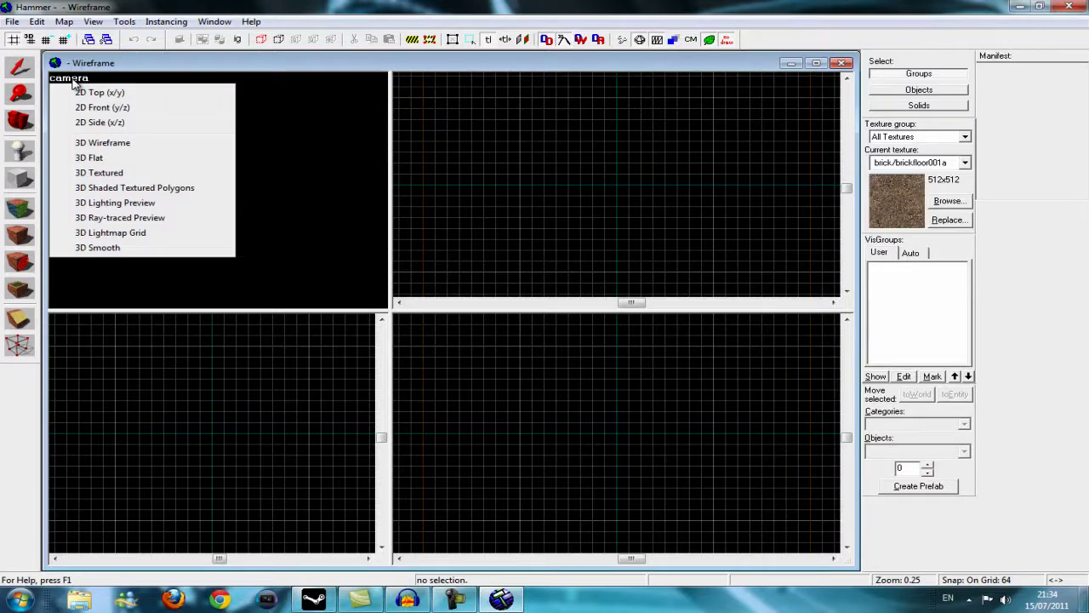
left_click(137, 189)
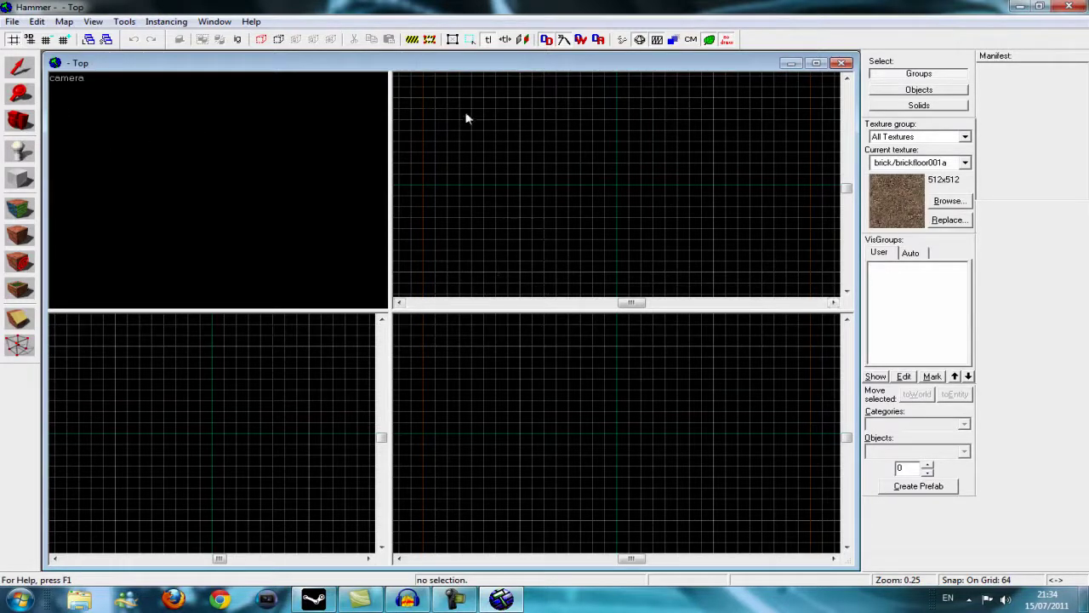
right_click(620, 232)
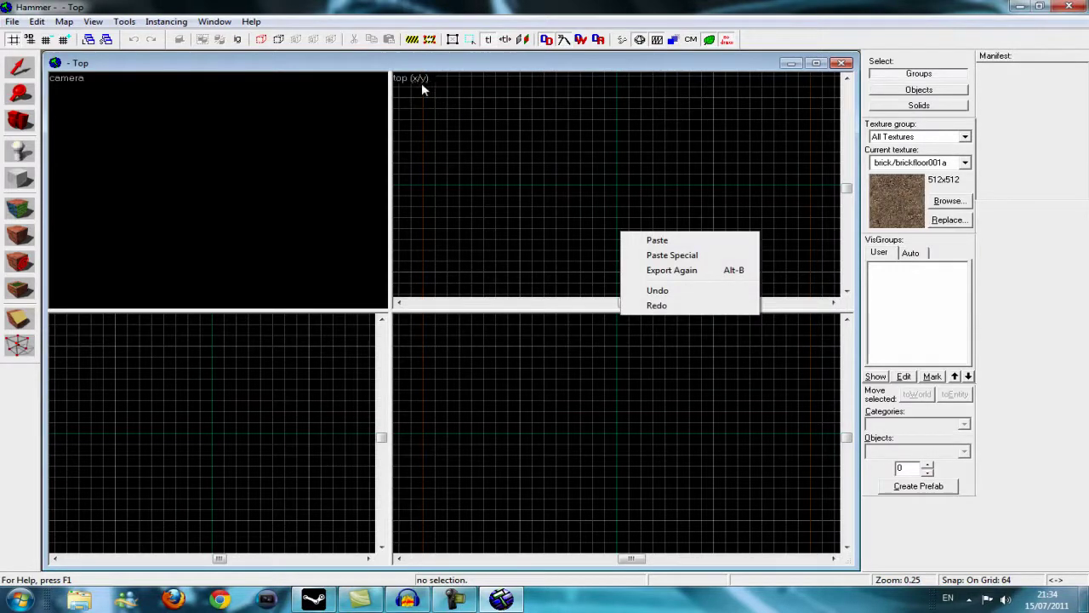
right_click(440, 340)
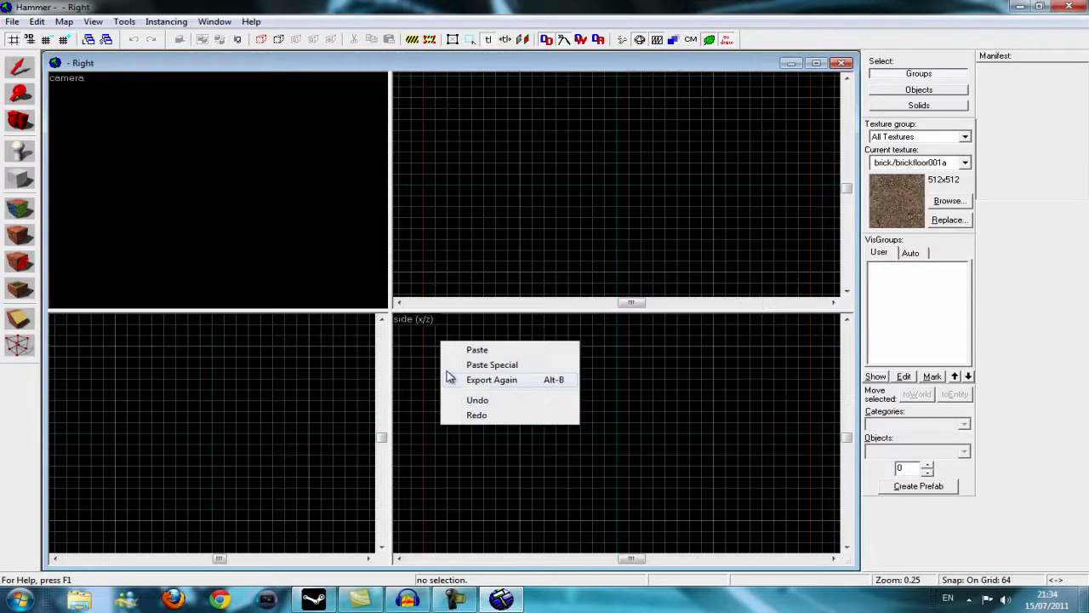
right_click(255, 370)
left_click(516, 121)
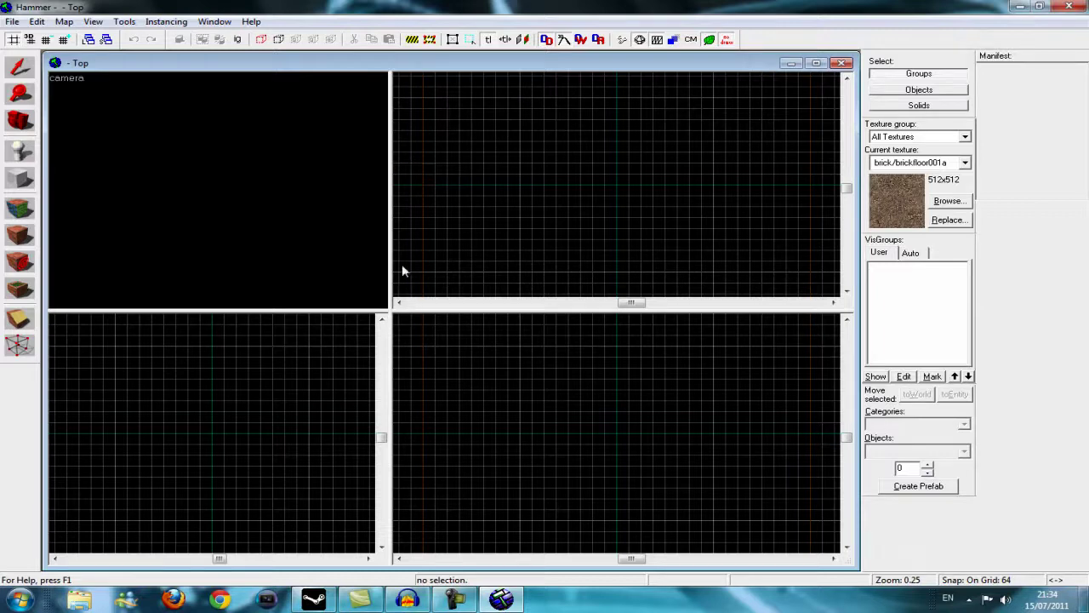
Step: Make the camera and top viewports slightly taller by lowering the divider between the four views
left_click_drag(391, 307, 389, 321)
left_click(385, 313)
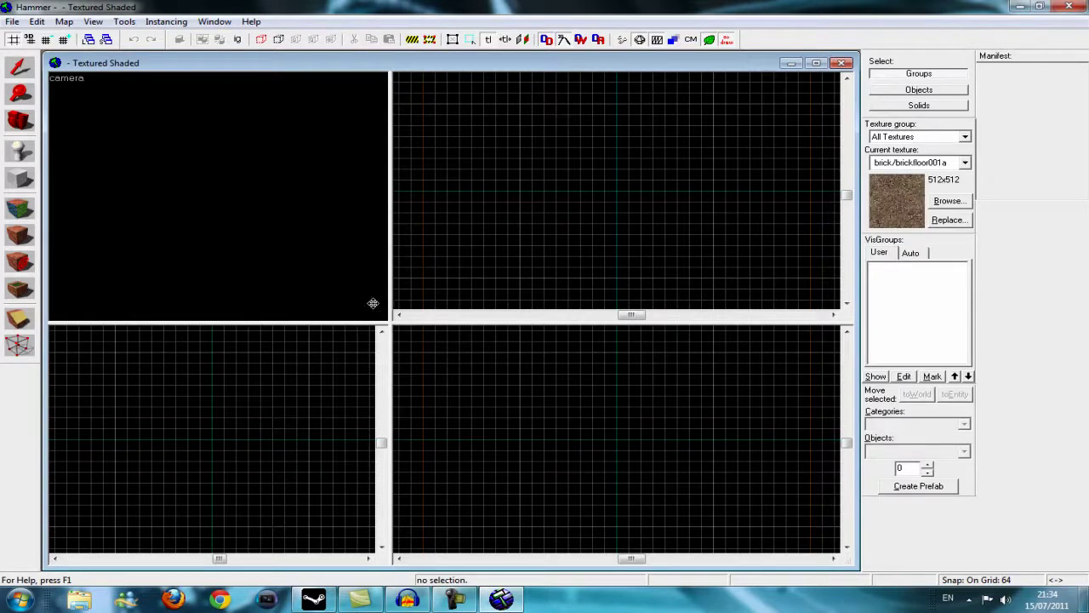
left_click(608, 444)
left_click(459, 600)
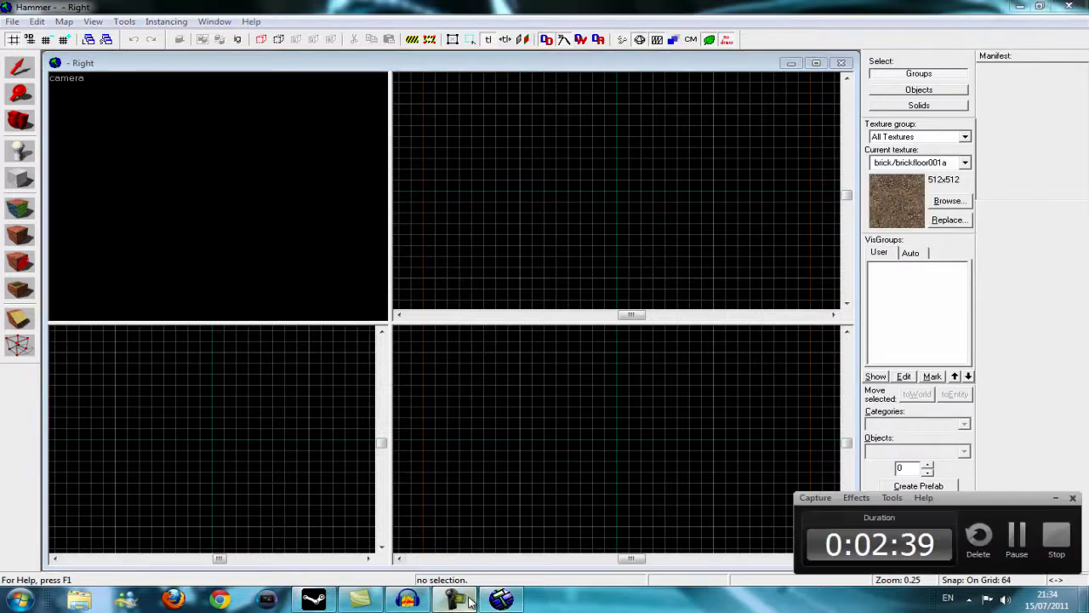
left_click(455, 187)
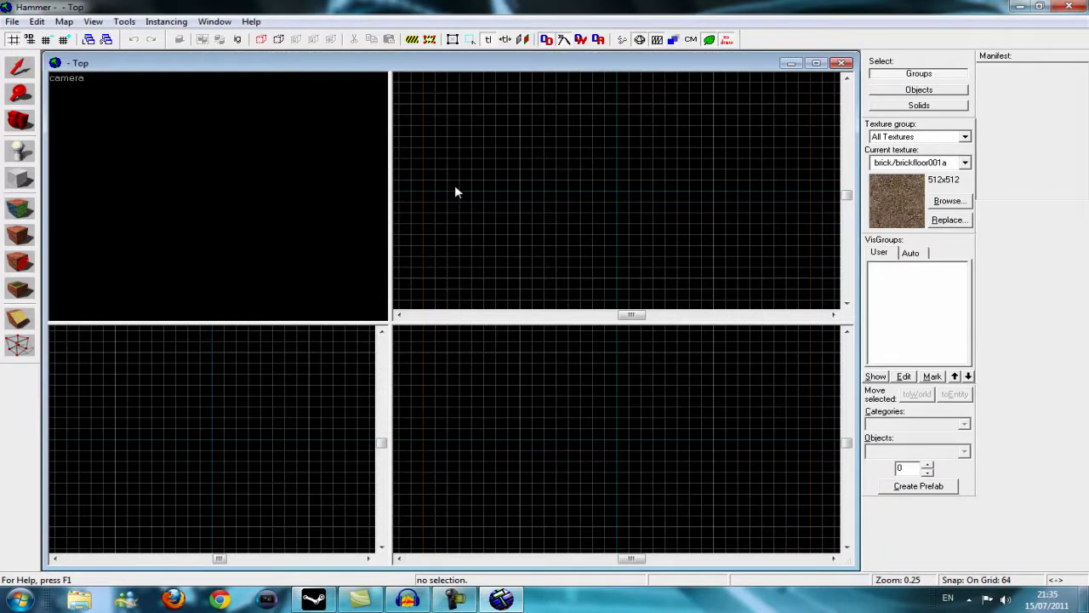
left_click(170, 199)
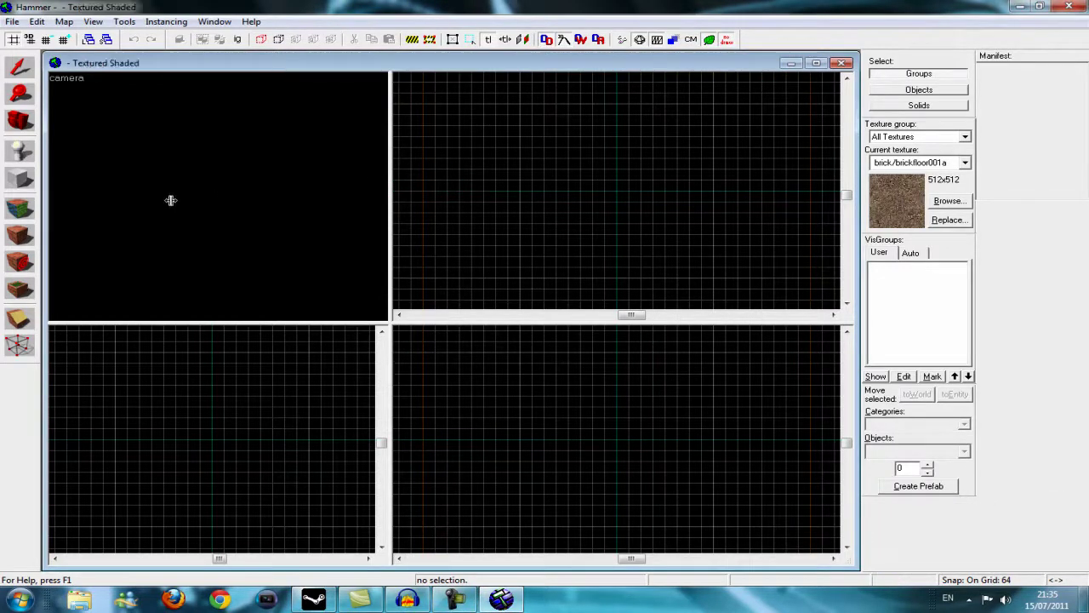
left_click(22, 180)
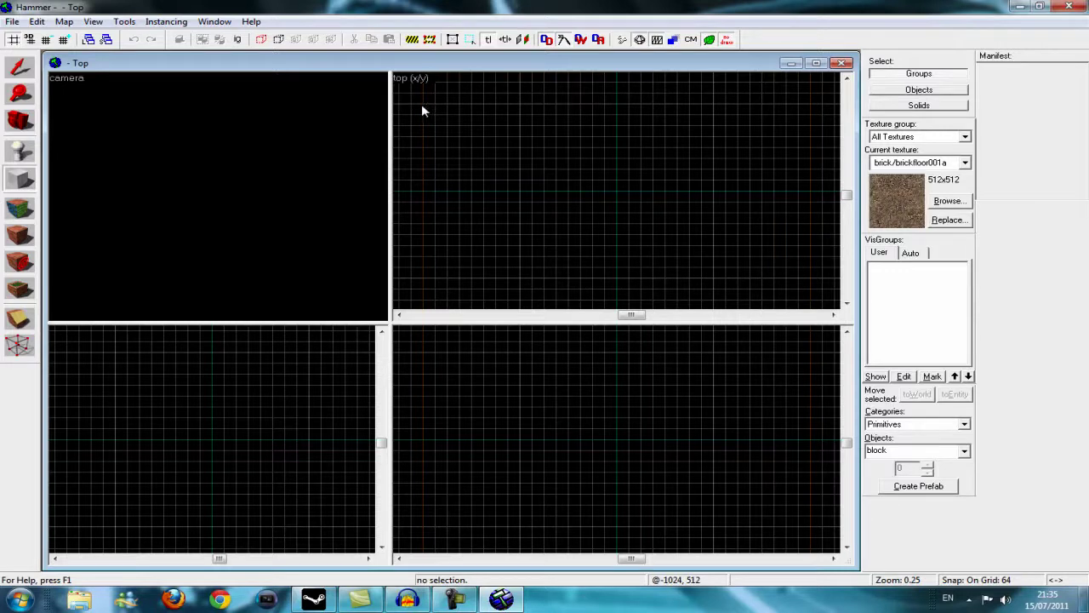
left_click_drag(423, 106, 527, 188)
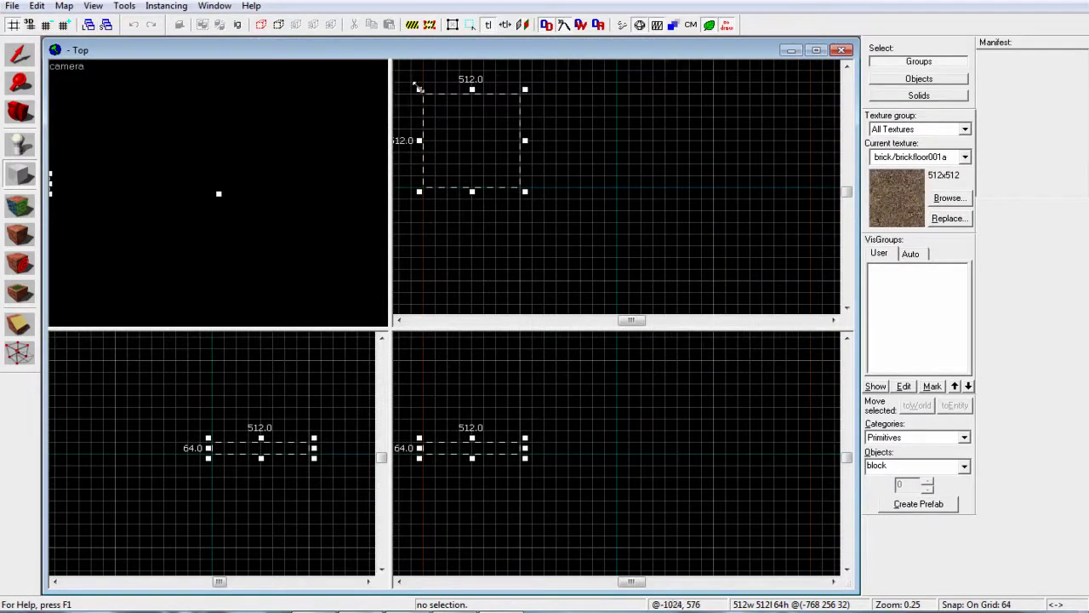
mouse_move(524, 191)
left_mouse_down()
mouse_move(622, 284)
mouse_move(525, 204)
mouse_move(524, 192)
left_mouse_up()
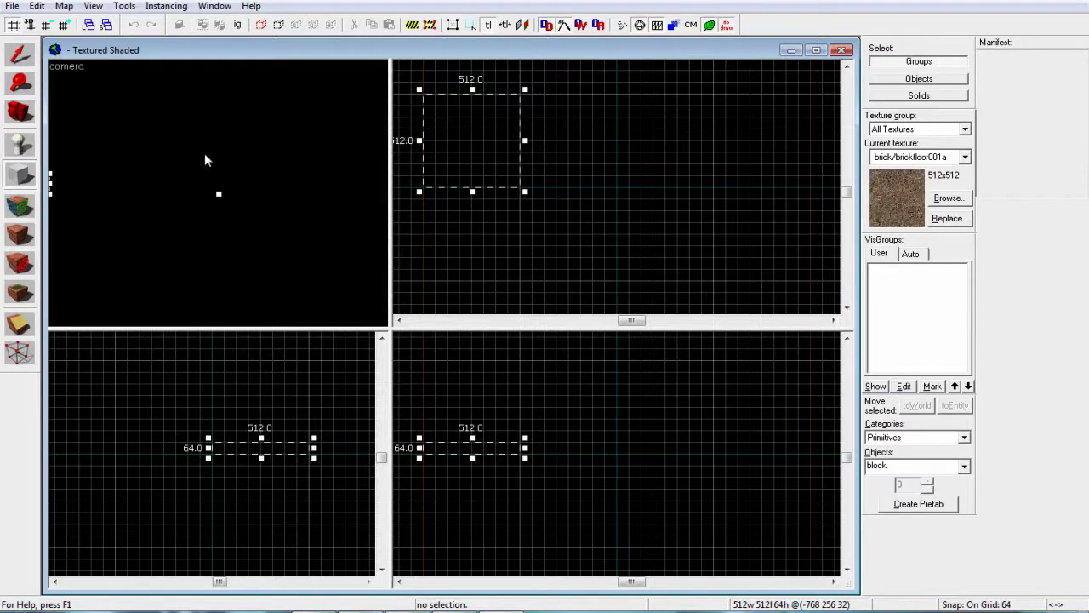
key("Left")
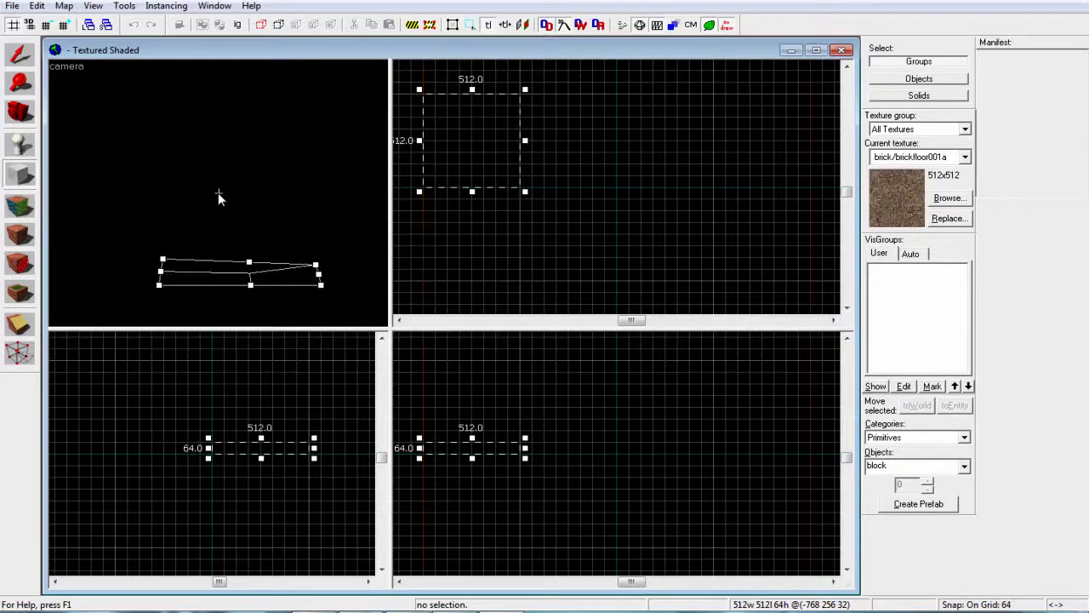
key("Up")
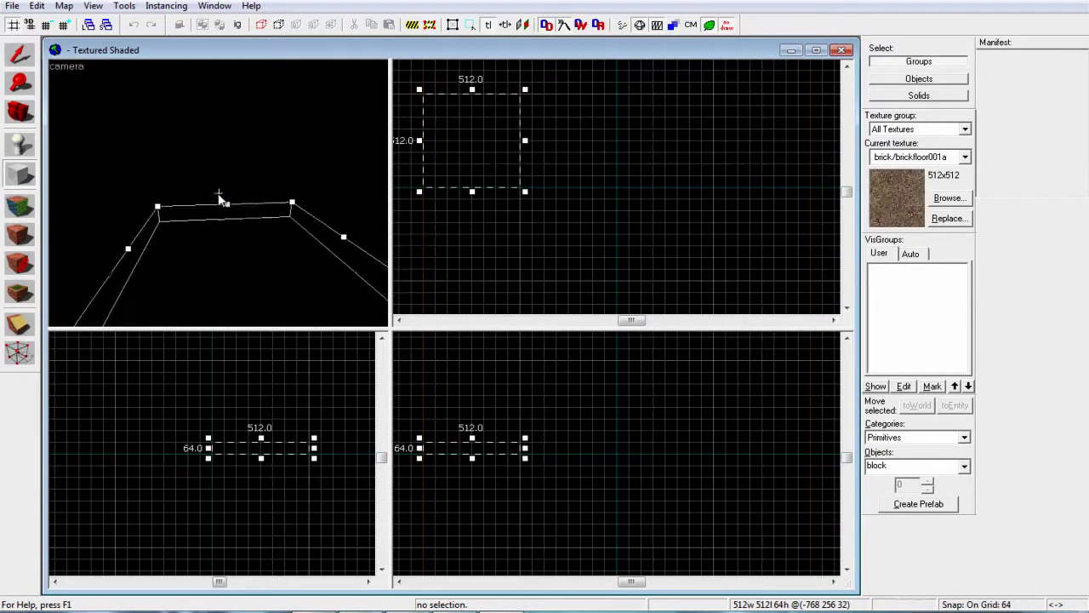
key("Right")
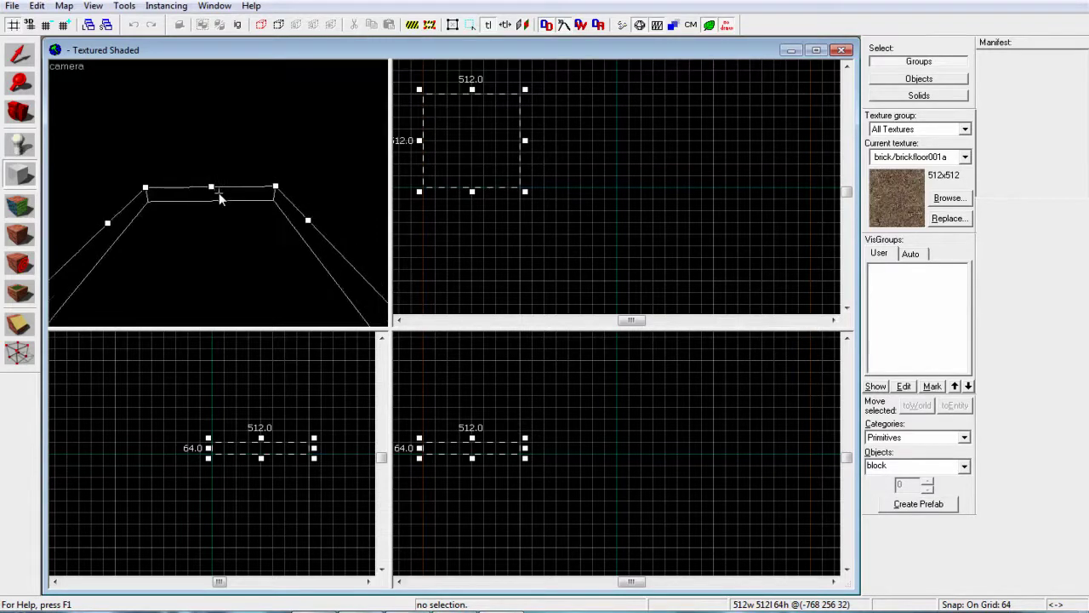
key("Delete")
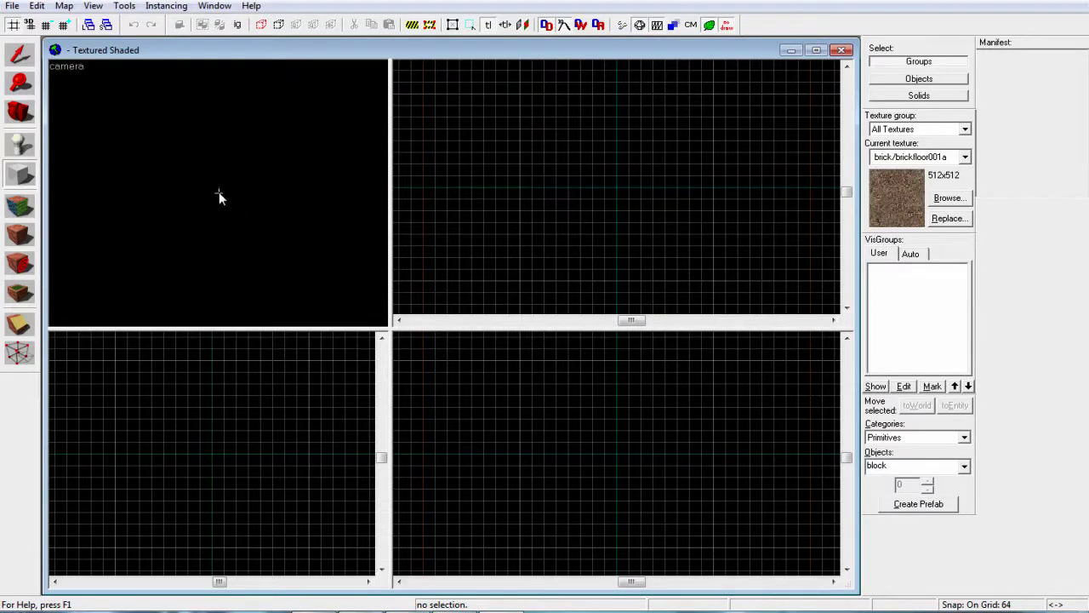
key("super")
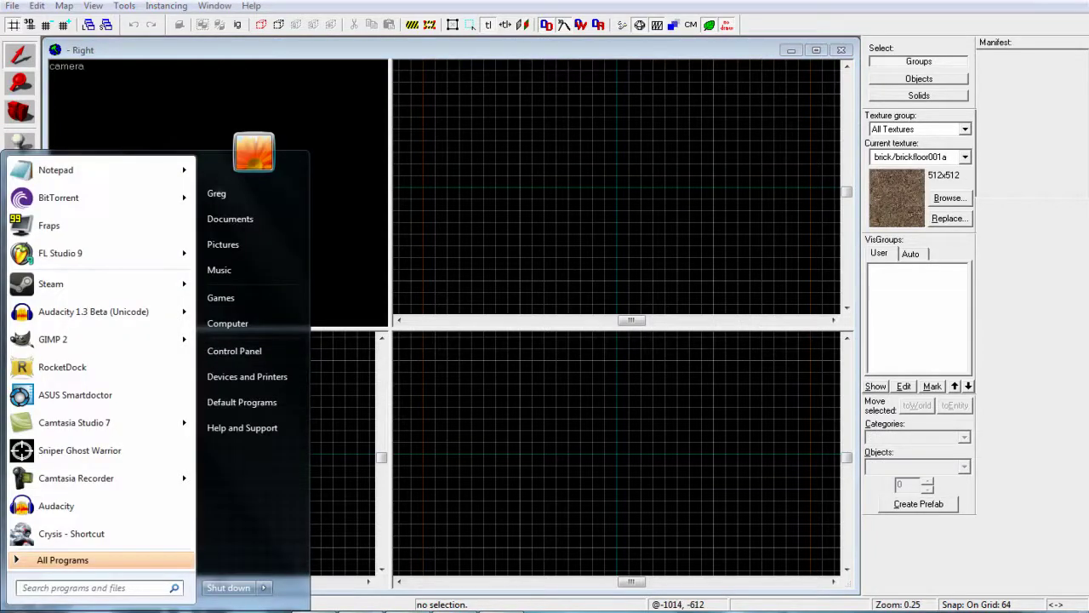
key("super")
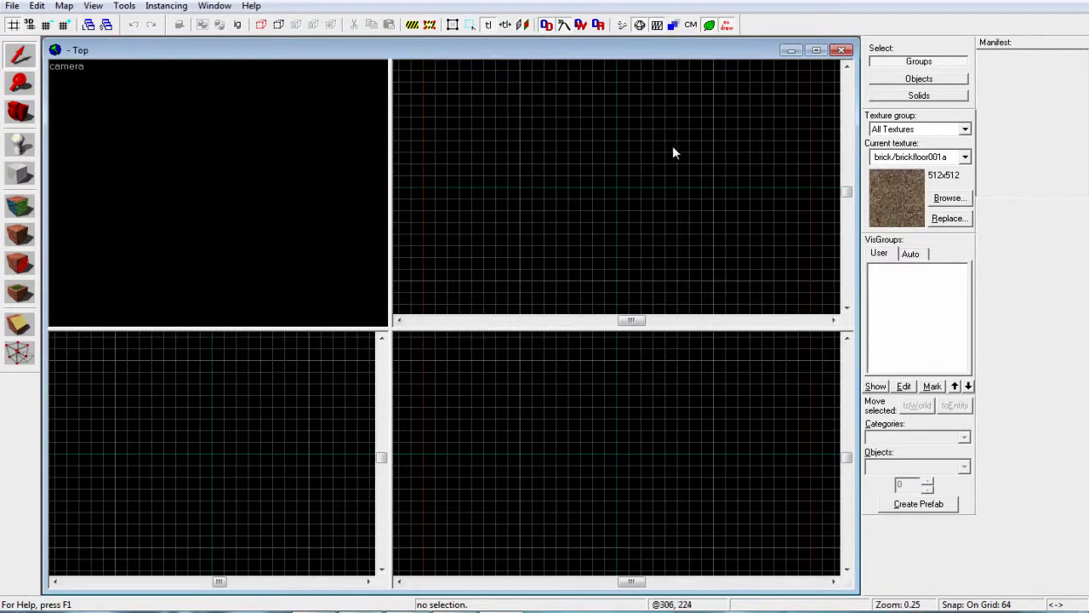
Step: Outline a block 512 by 512 units and 64 units high in the upper-left quadrant of the top view's grid
scroll(555, 171, "down", 4)
scroll(554, 171, "up", 4)
left_click(19, 173)
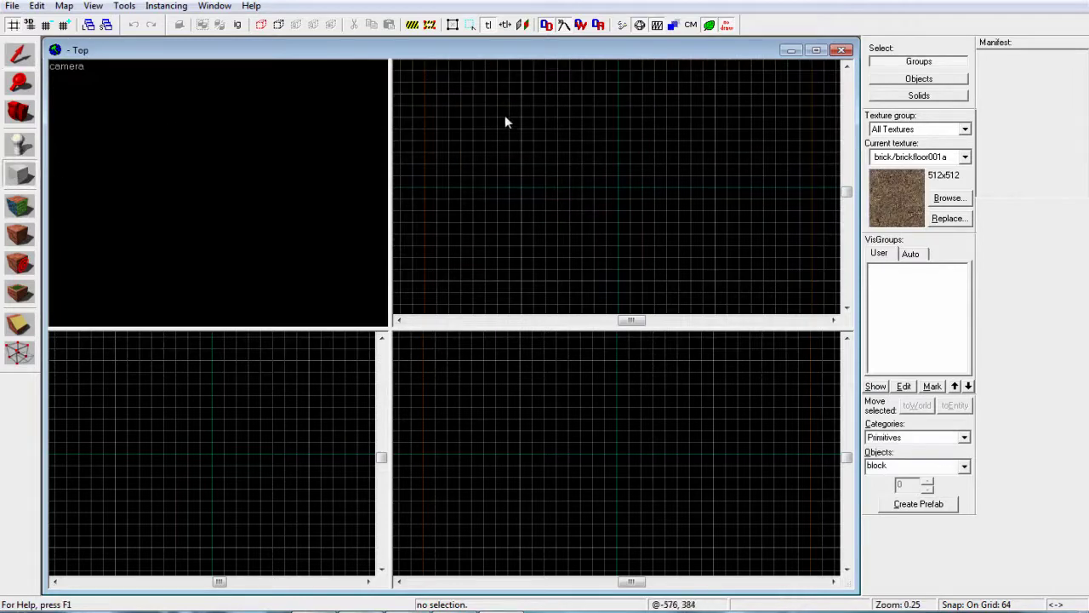
left_click_drag(424, 100, 526, 191)
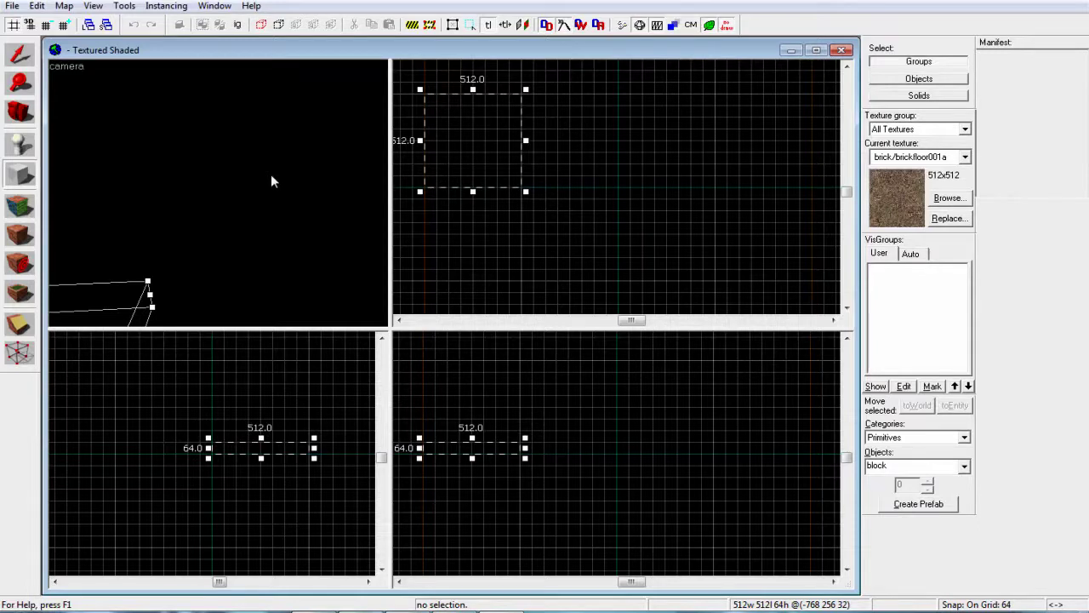
Step: Examine the block outline from several angles in the camera view and check its profile in the side view
key("w")
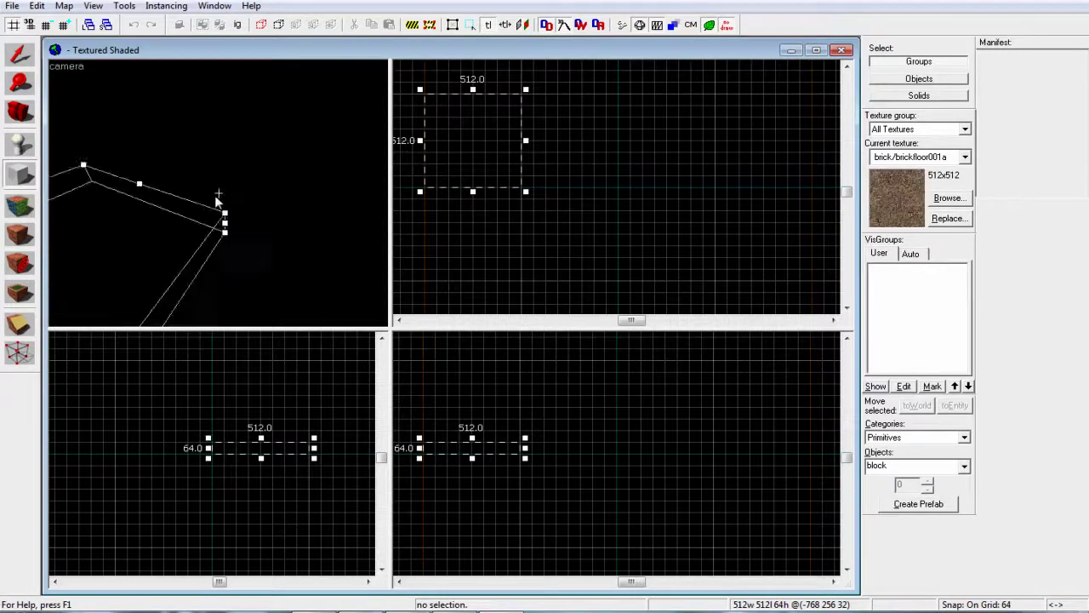
key("s")
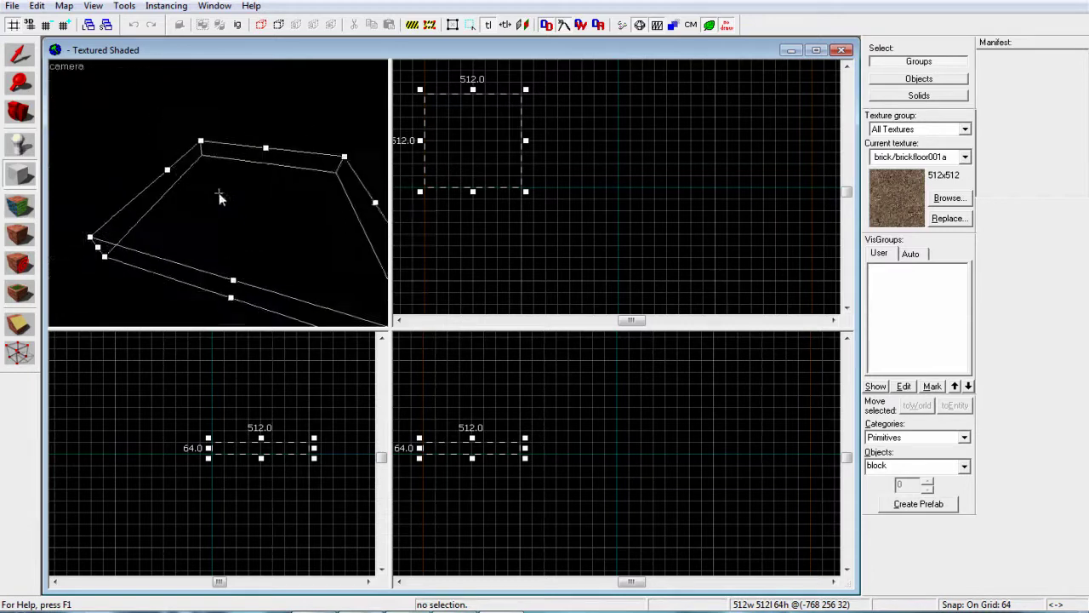
key("s")
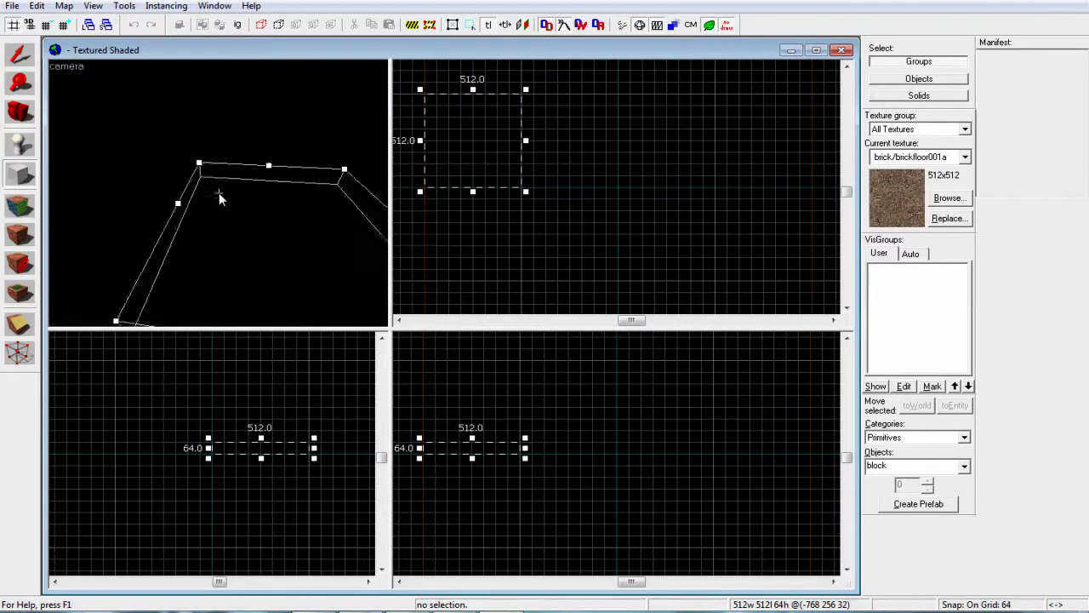
key("w")
key("Right")
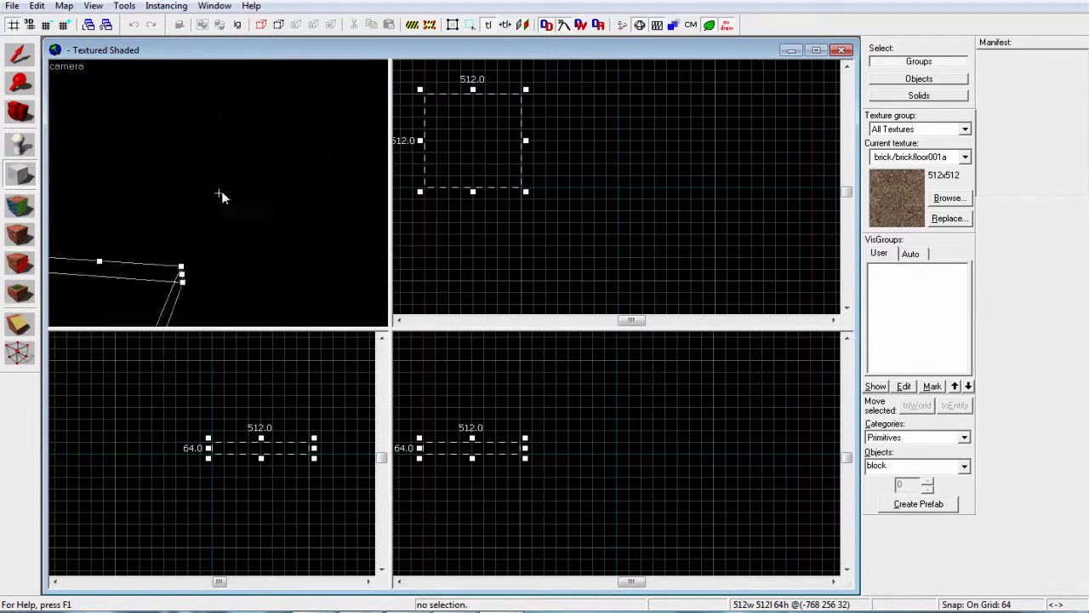
key("Left")
key("Right")
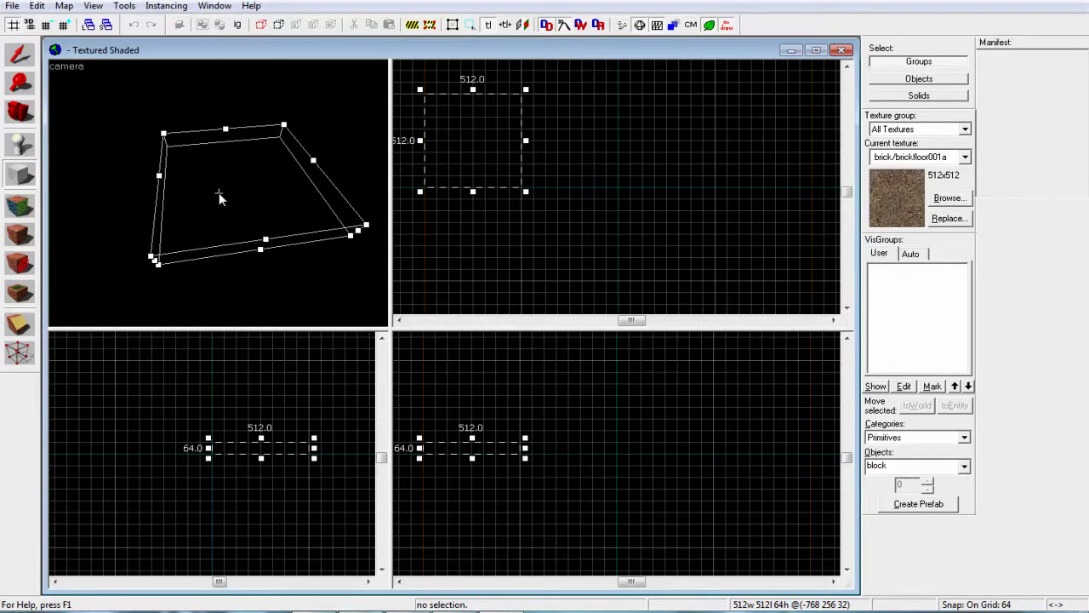
key("Up")
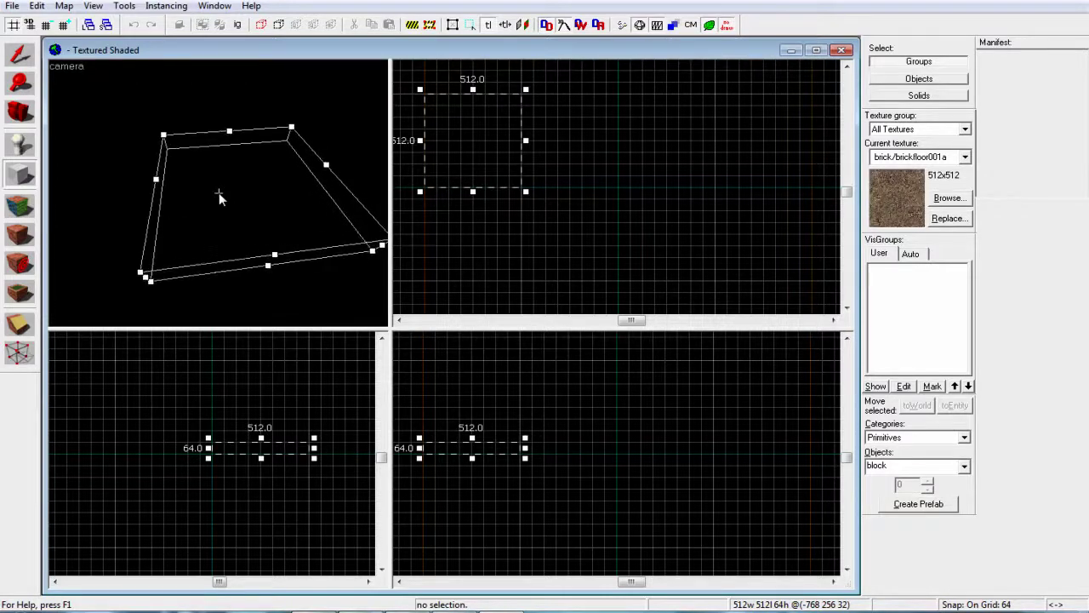
key("Right")
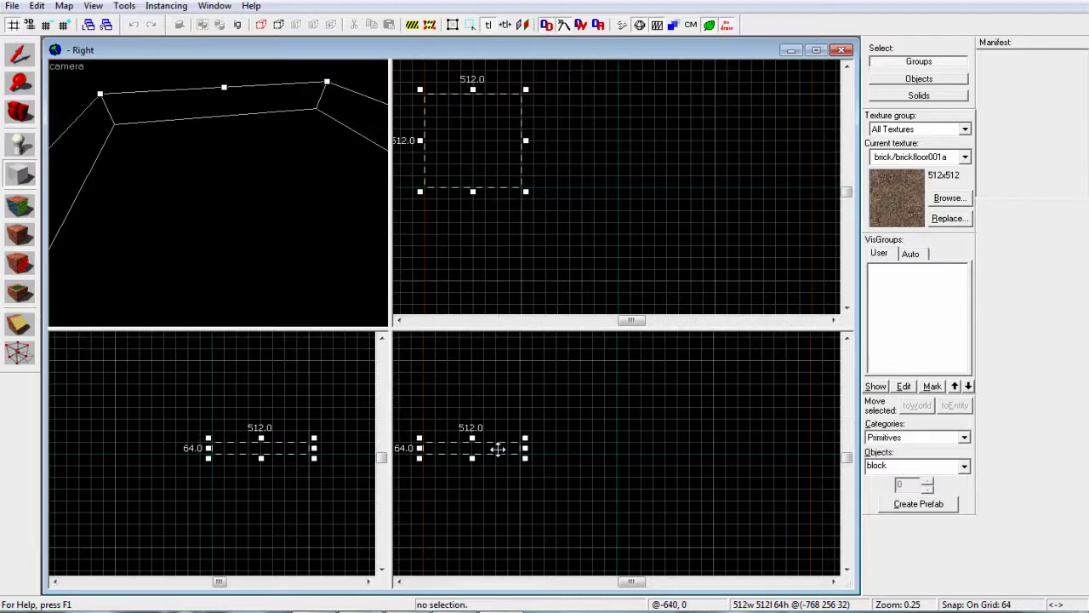
mouse_move(473, 437)
left_mouse_down()
mouse_move(473, 420)
mouse_move(473, 434)
left_mouse_up()
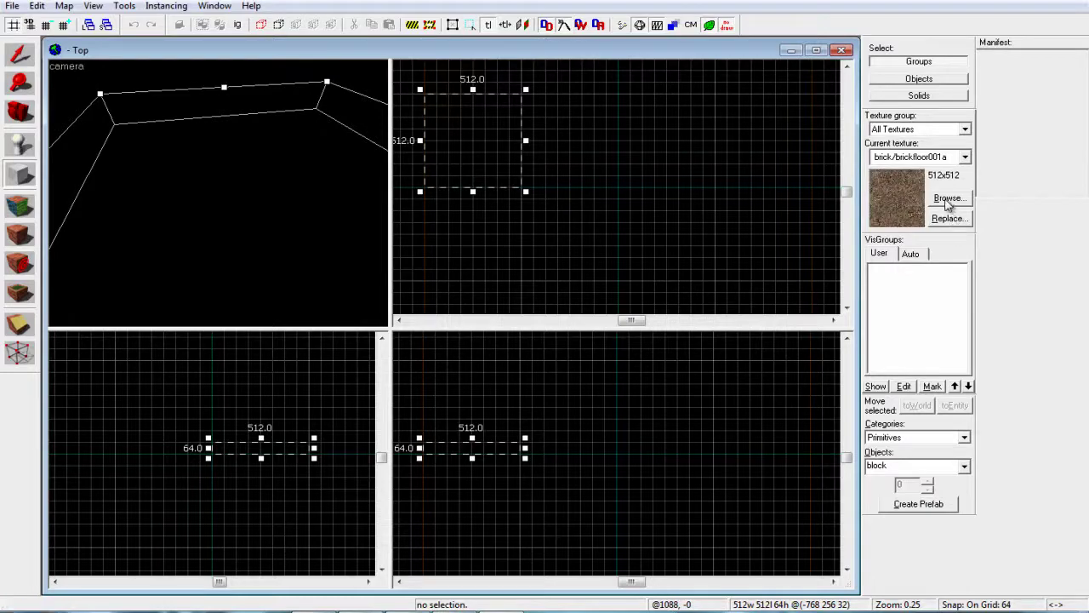
Step: Filter the textures by nodraw, make tools/toolsnodraw the current texture, and create the block from the outline
left_click(960, 199)
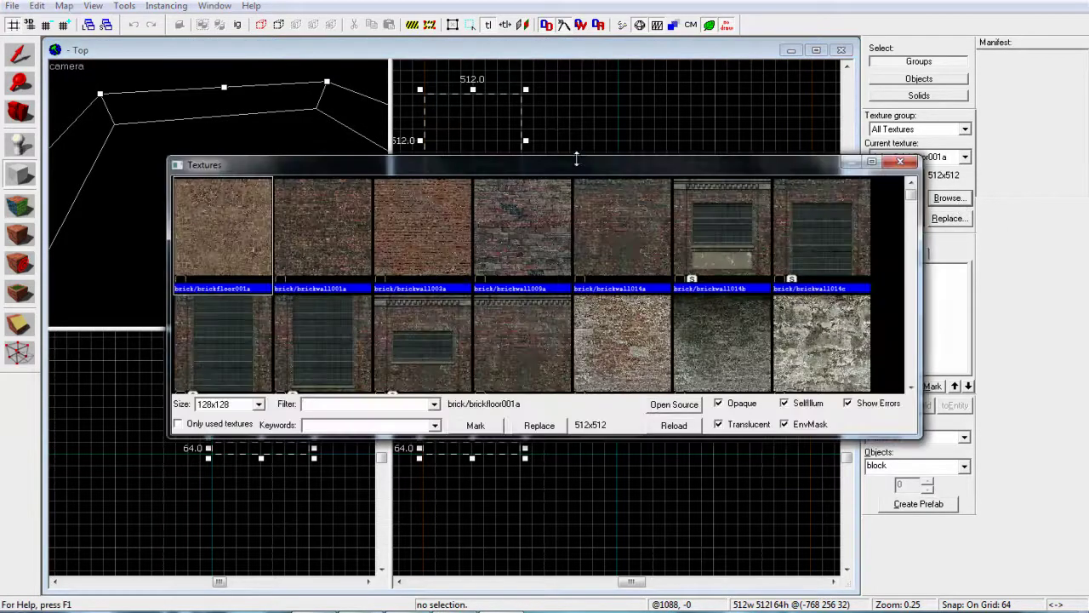
left_click_drag(527, 167, 716, 112)
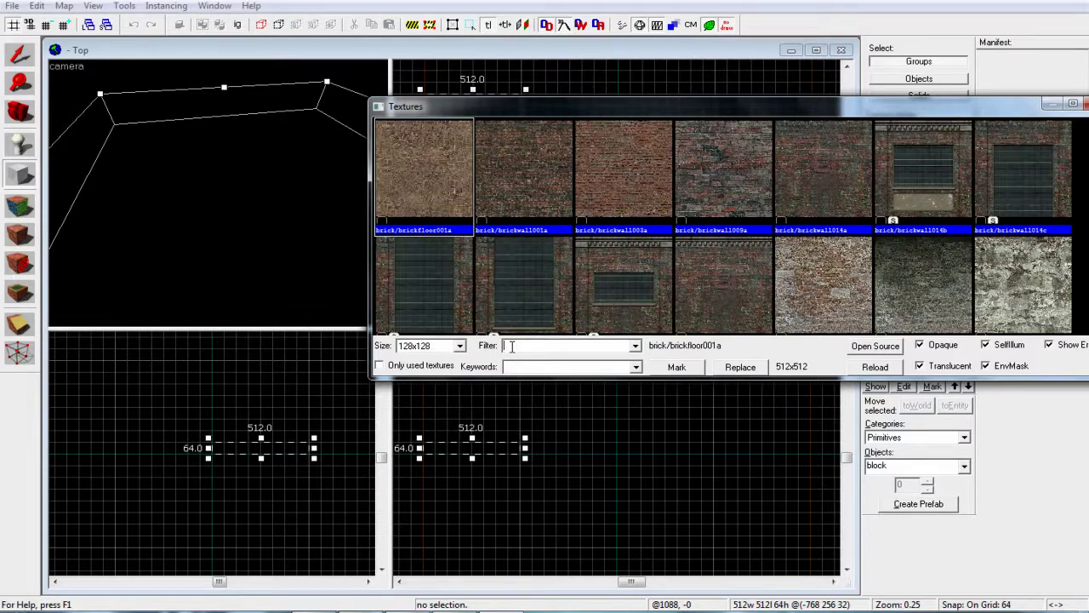
left_click(512, 348)
type("nodraw")
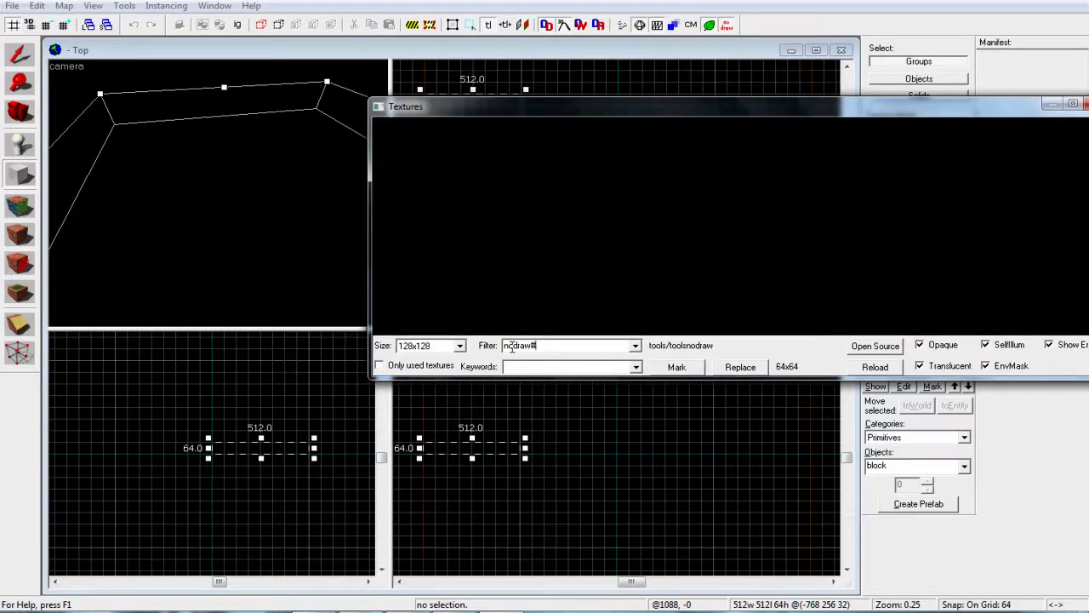
key("BackSpace")
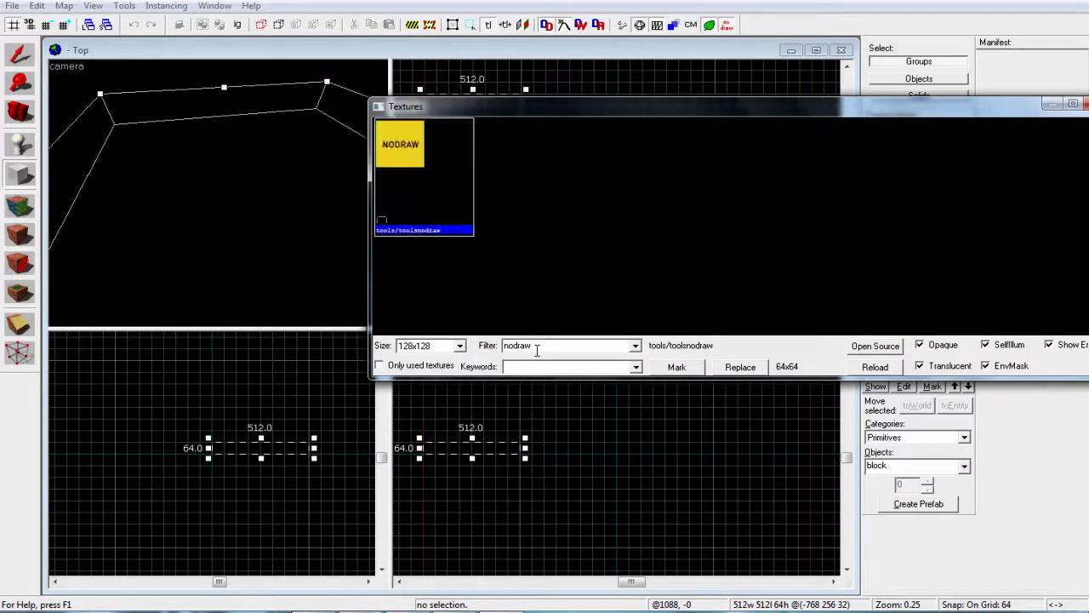
key("Escape")
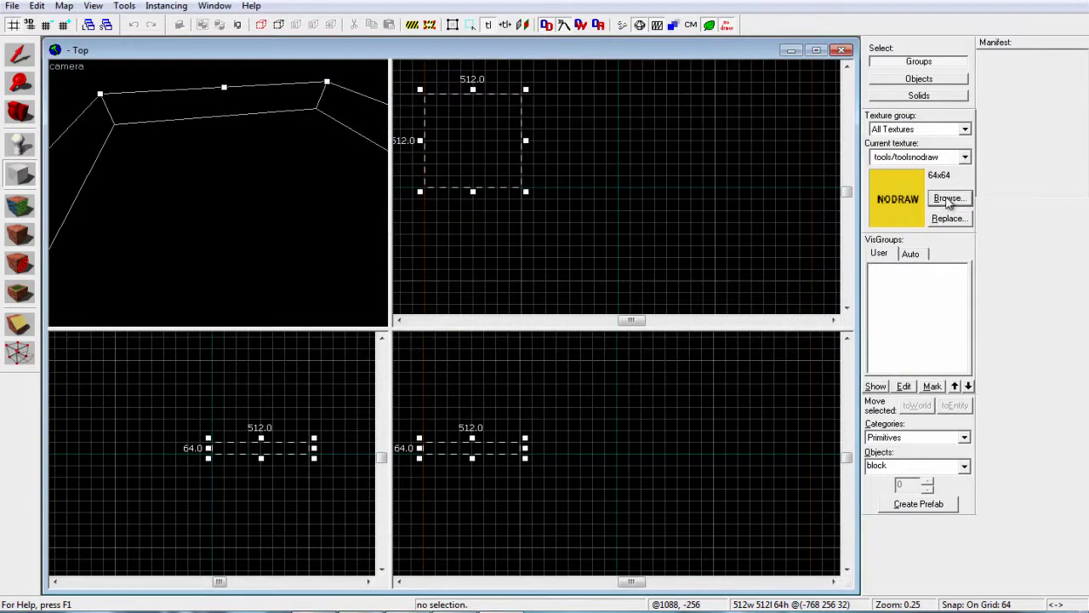
left_click(948, 196)
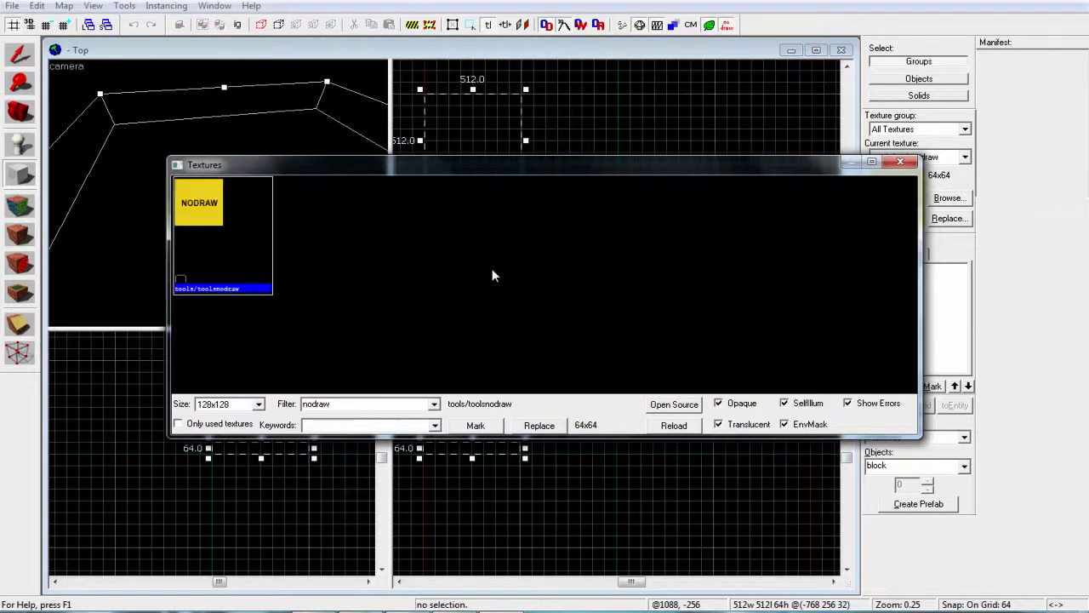
double_click(209, 223)
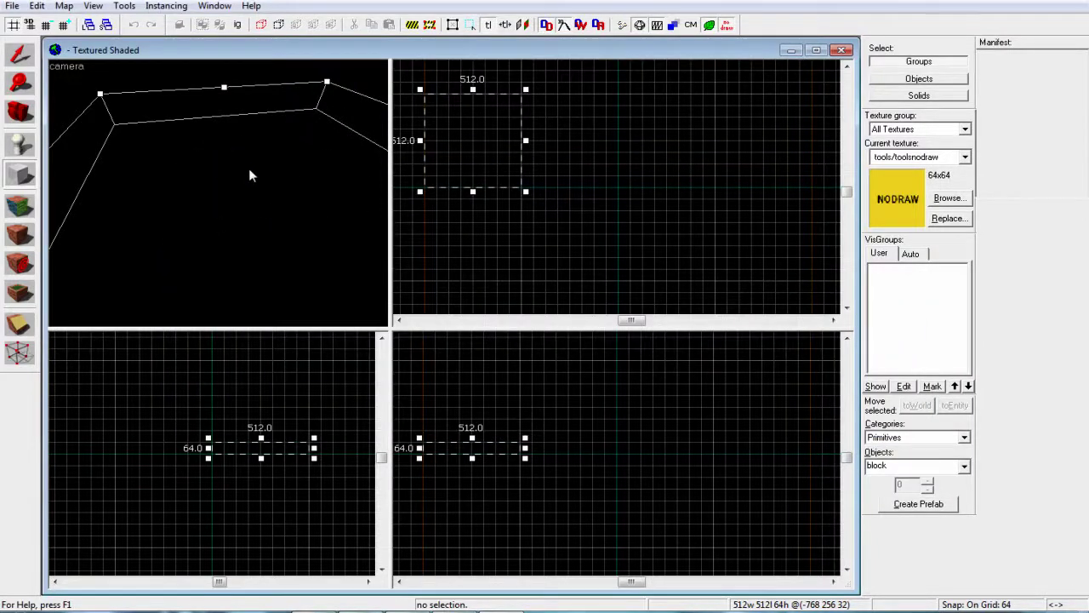
key("Return")
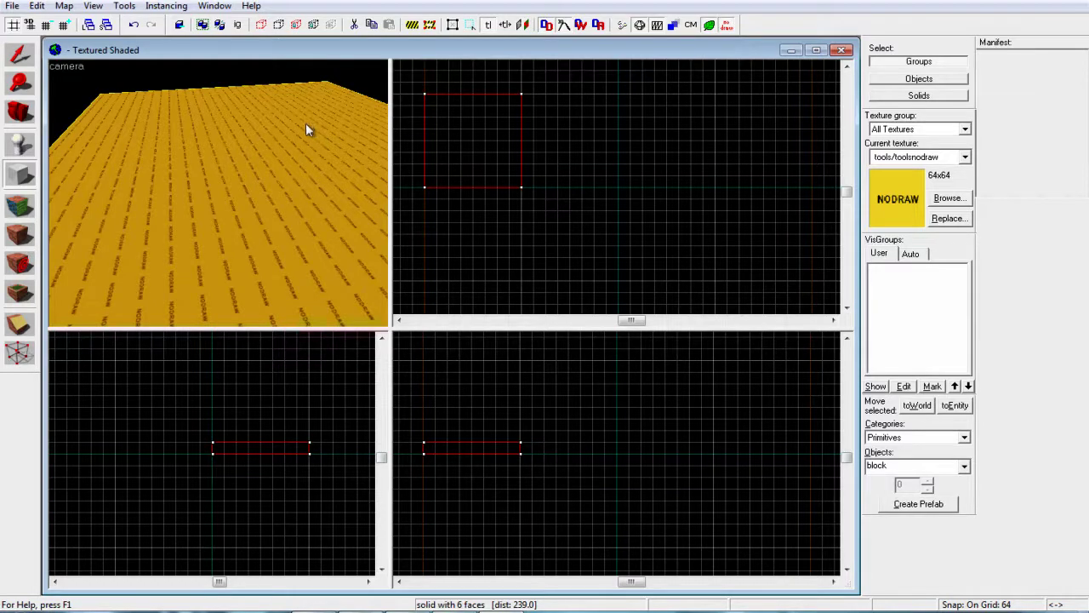
Step: Texture only the block's top face with concrete/concreteceiling003a, found by filtering for concrete, and fit the texture to the face
key("z")
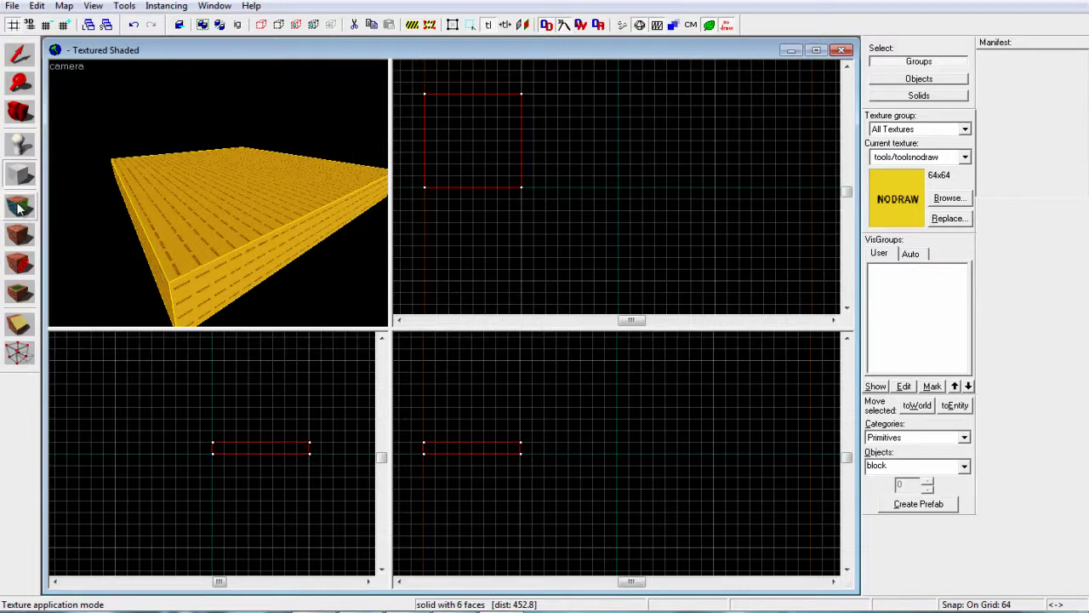
left_click(19, 207)
left_click_drag(449, 172, 469, 166)
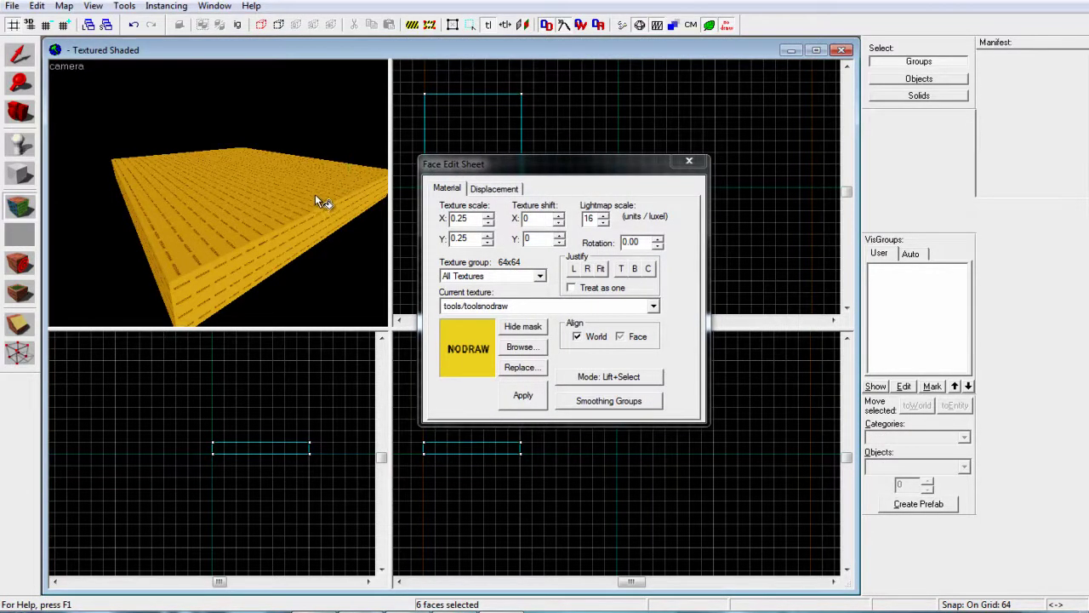
left_click(263, 181)
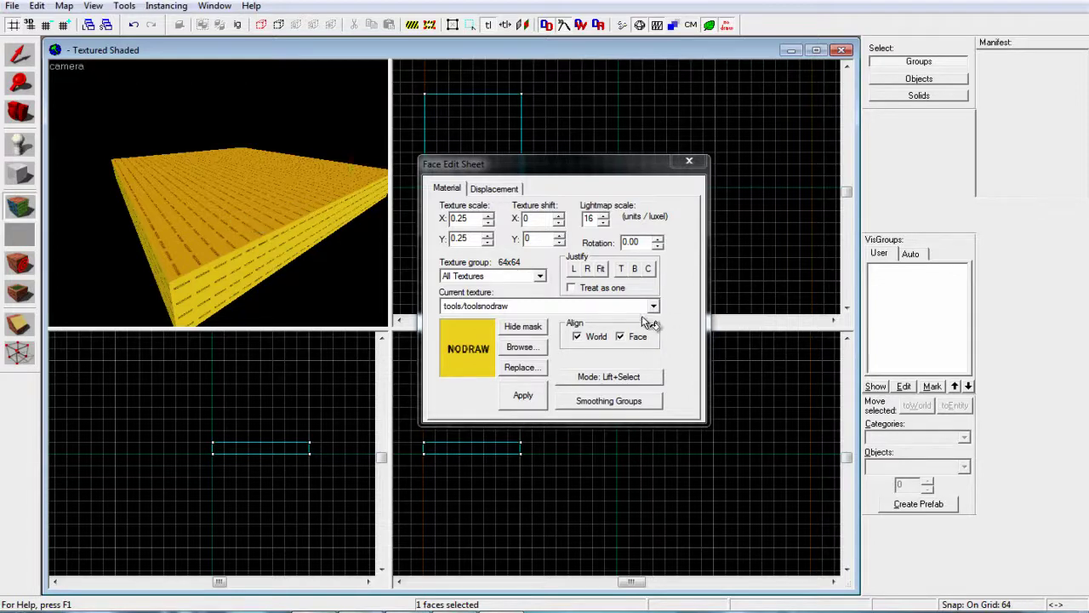
left_click(526, 347)
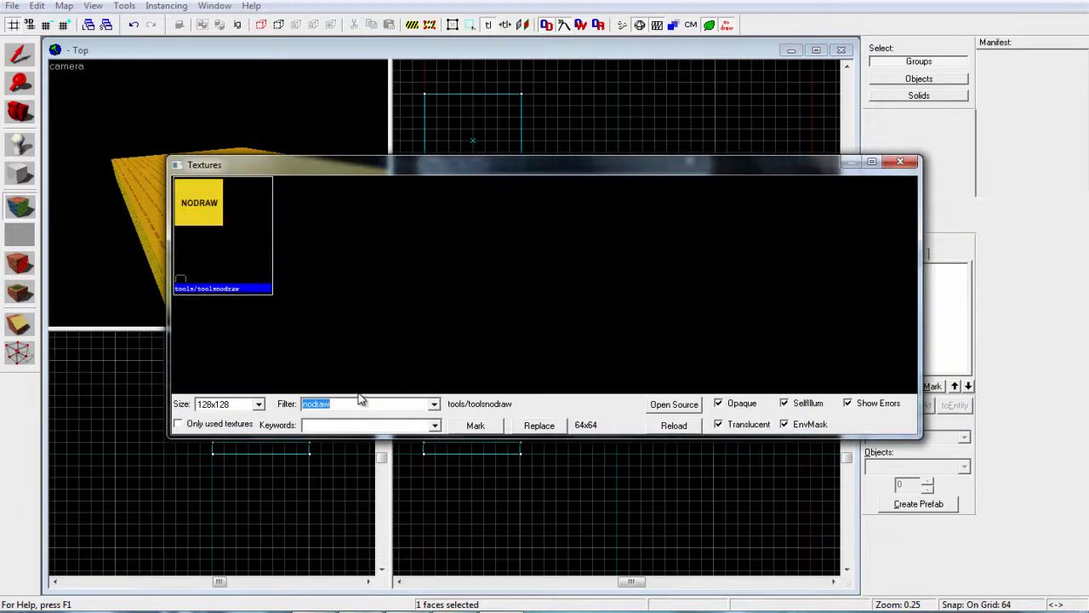
type("concrete")
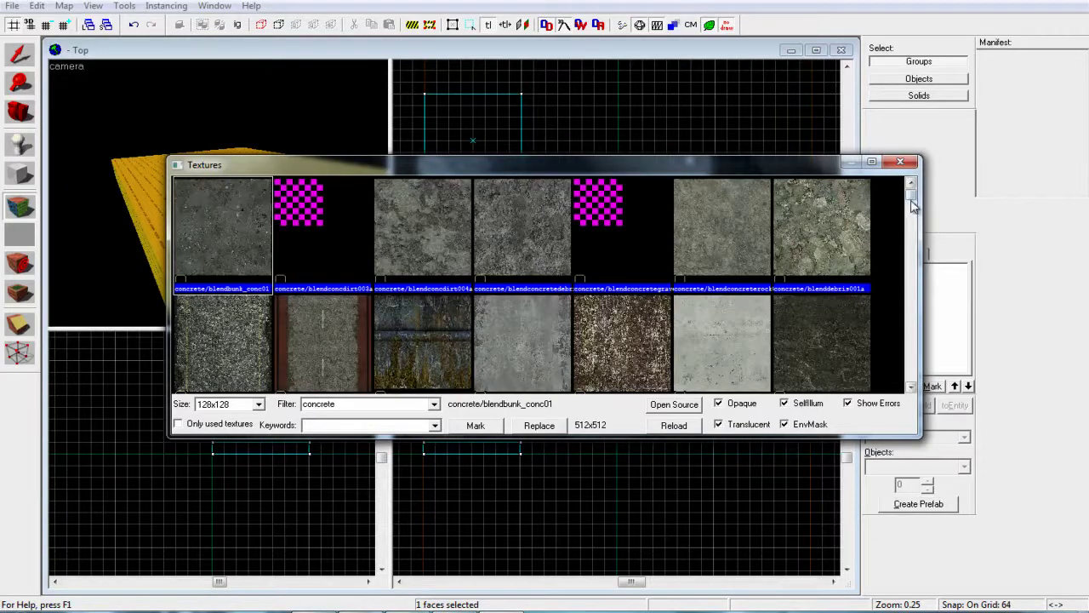
mouse_move(912, 204)
left_mouse_down()
mouse_move(912, 234)
mouse_move(912, 194)
left_mouse_up()
double_click(720, 327)
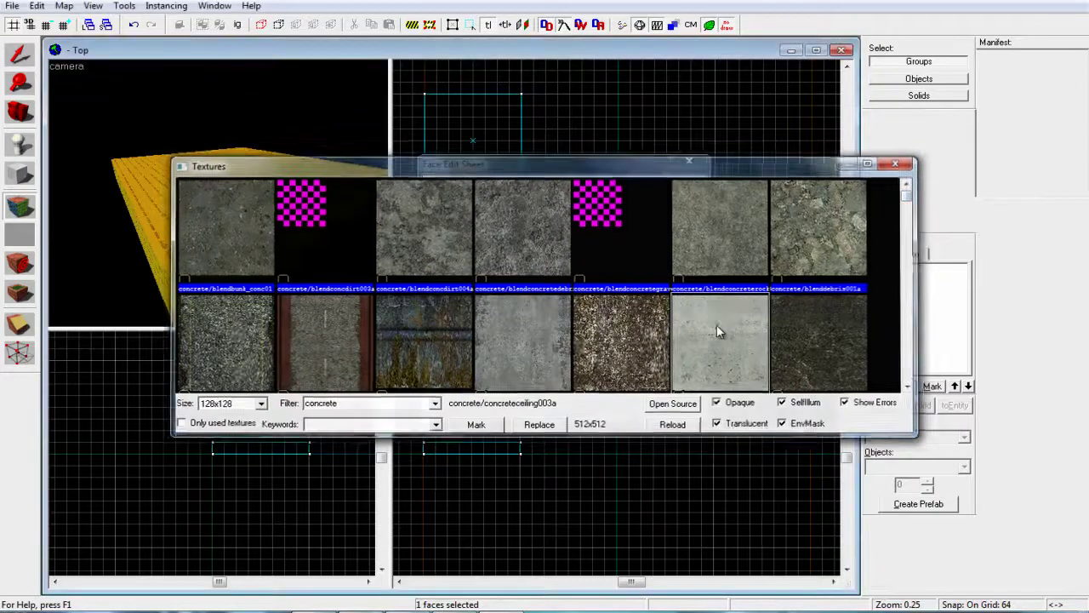
left_click(522, 395)
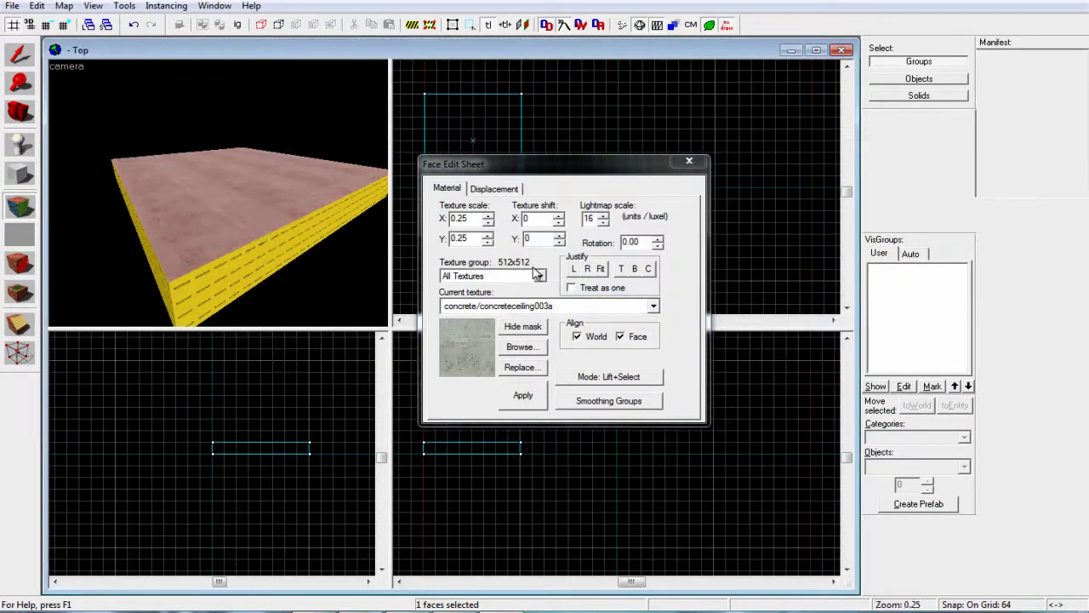
left_click(601, 268)
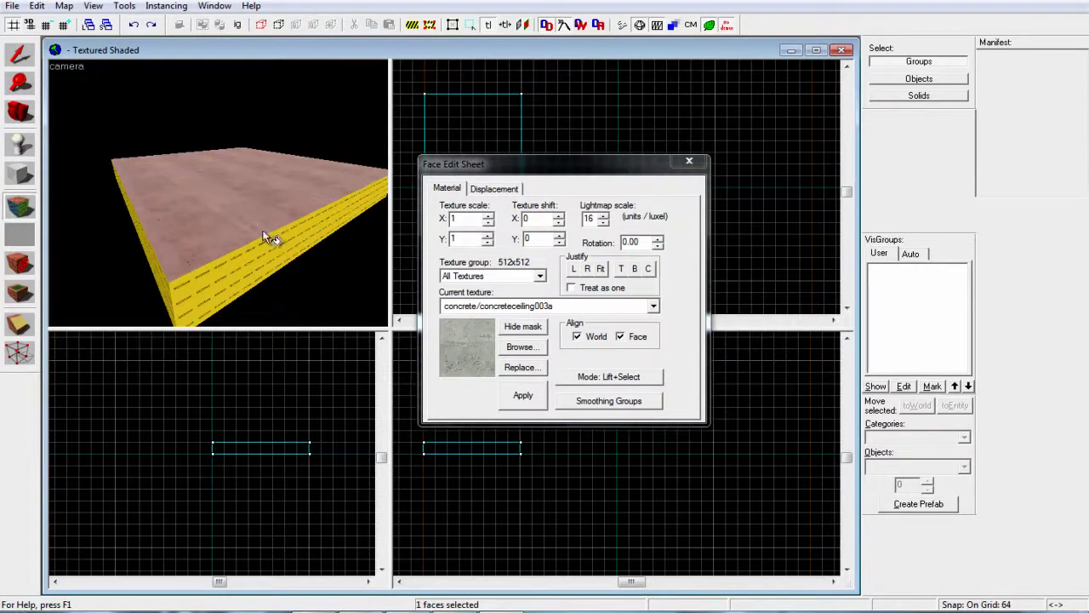
Step: Examine the floor block's concrete top and nodraw sides from several angles in the camera view
scroll(219, 191, "up", 5)
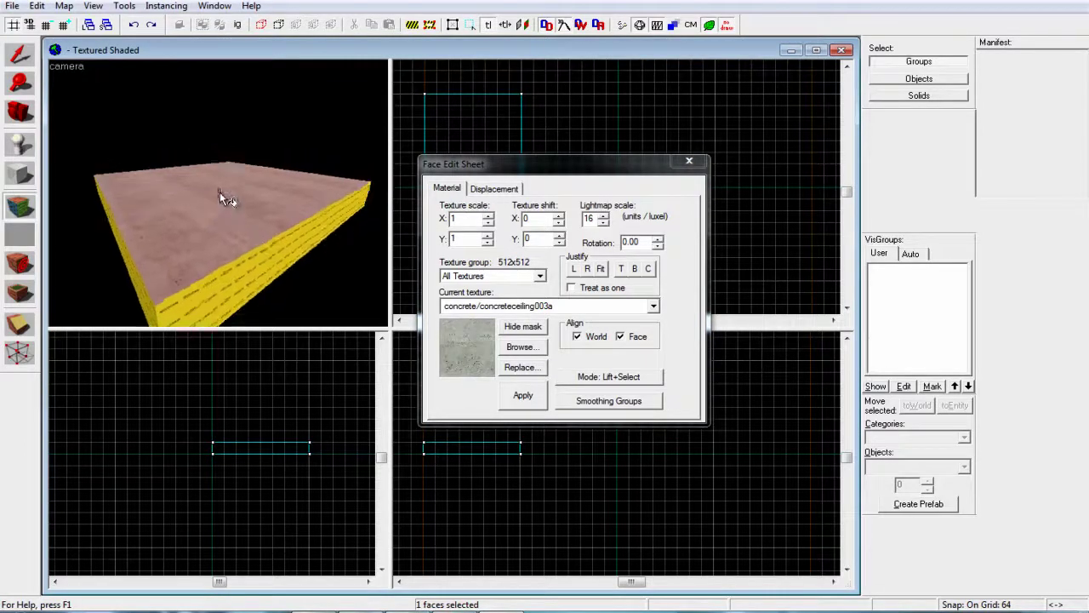
scroll(219, 193, "down", 3)
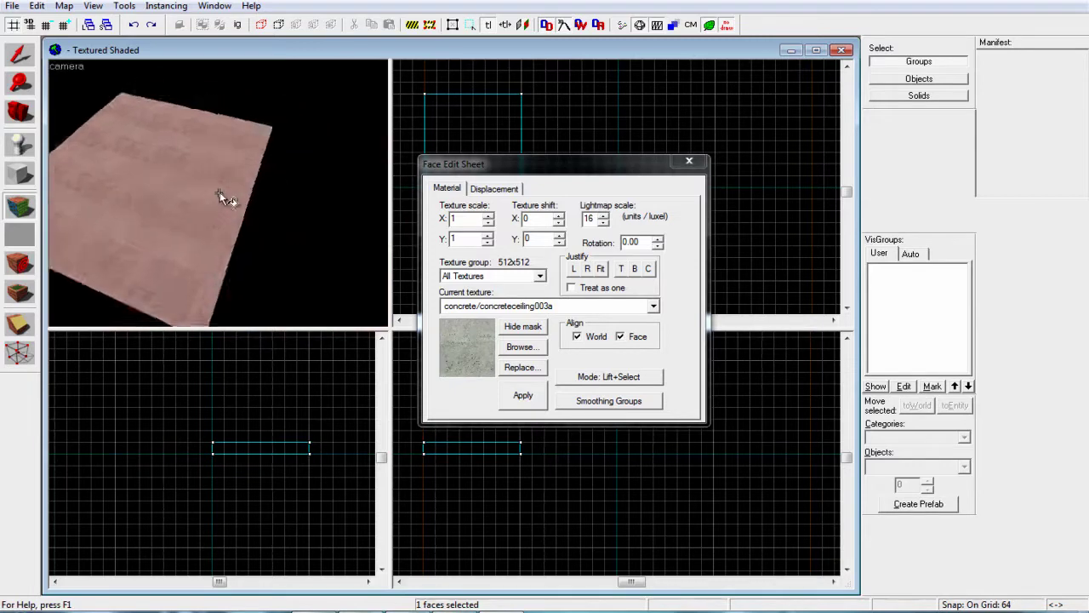
scroll(219, 191, "up", 8)
scroll(219, 191, "down", 5)
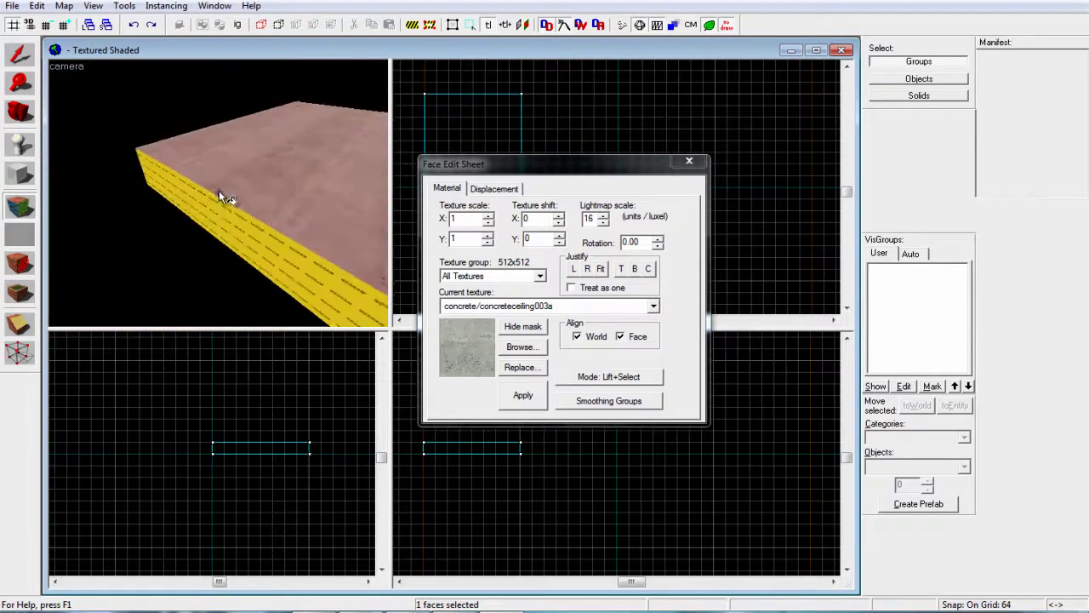
scroll(221, 191, "up", 2)
scroll(220, 191, "down", 5)
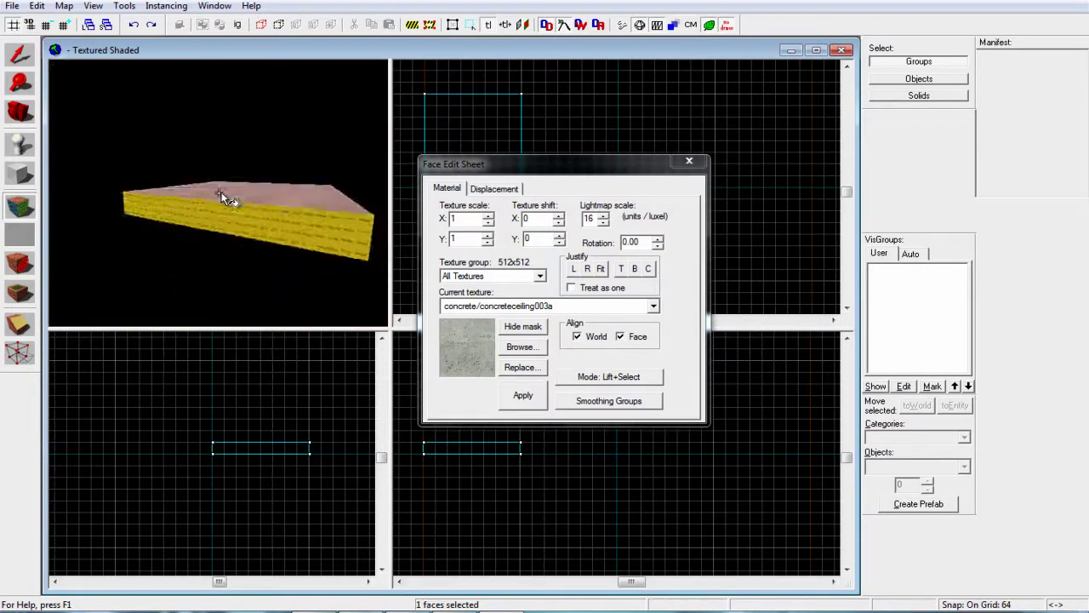
scroll(219, 195, "up", 6)
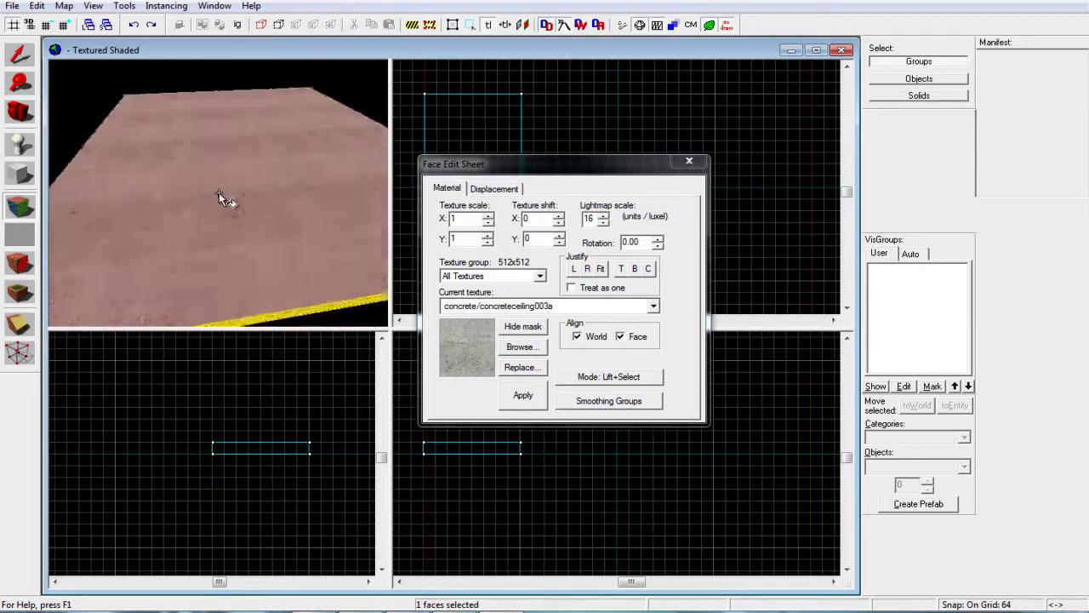
scroll(218, 195, "down", 2)
scroll(218, 191, "down", 4)
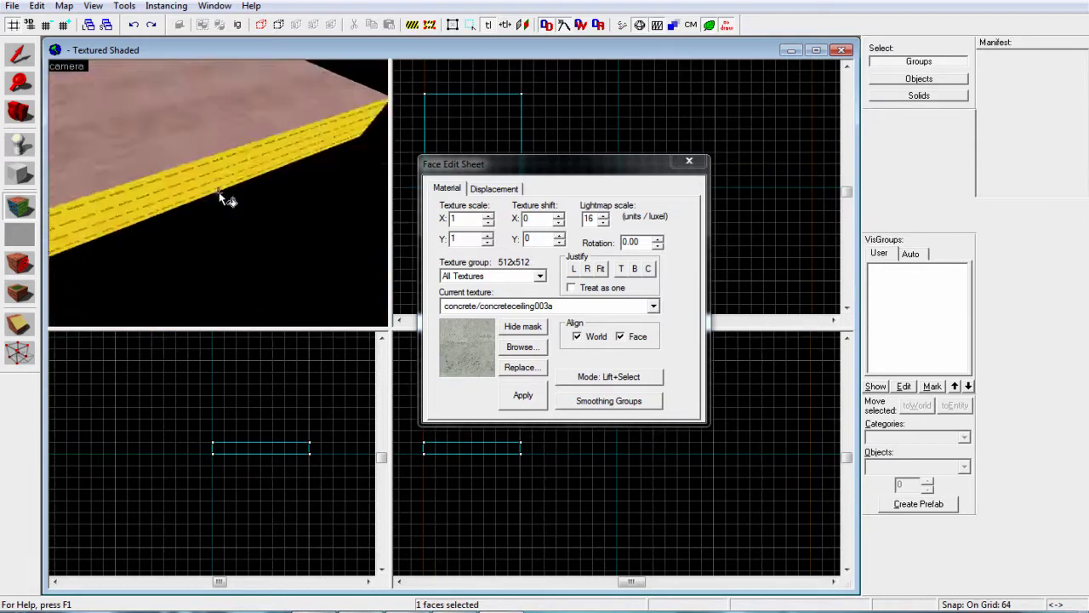
Step: Texture one of the floor block's nodraw side faces with concrete/concreteceiling001a
left_click(219, 193)
scroll(219, 193, "up", 3)
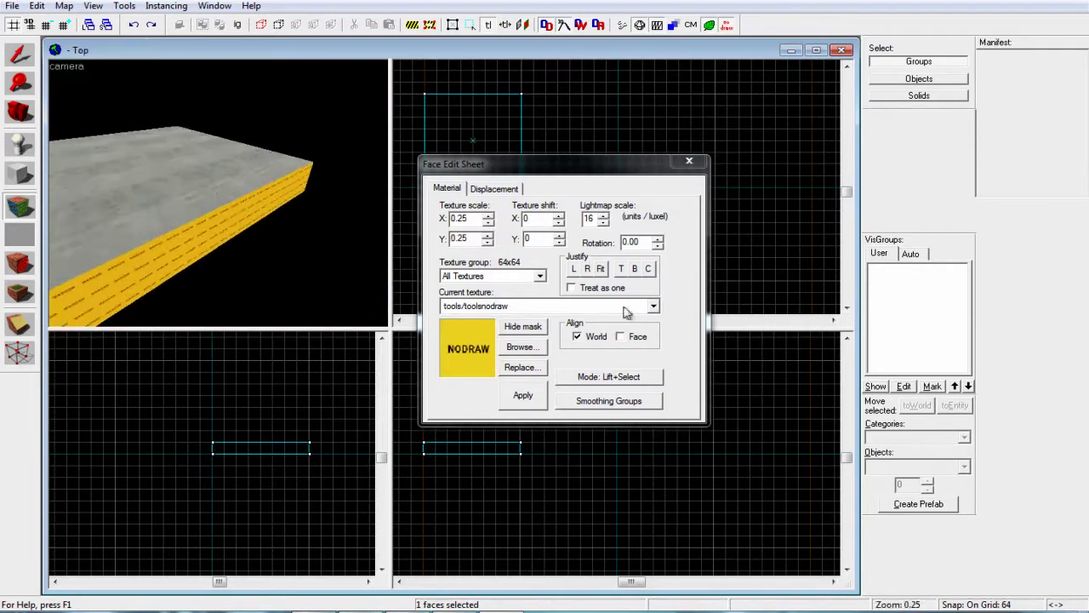
left_click(519, 348)
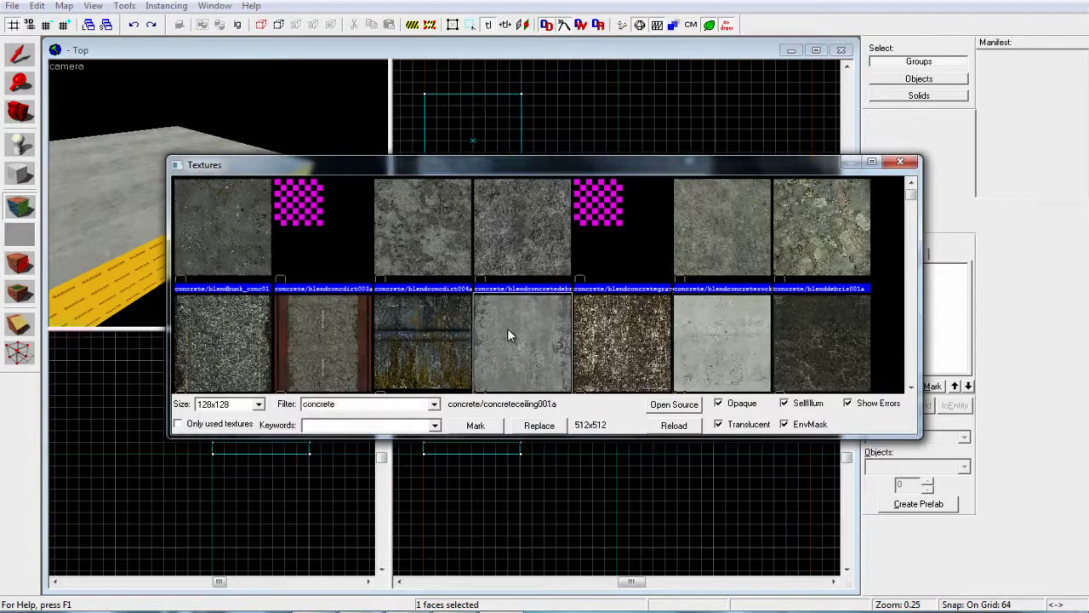
double_click(508, 328)
left_click(519, 395)
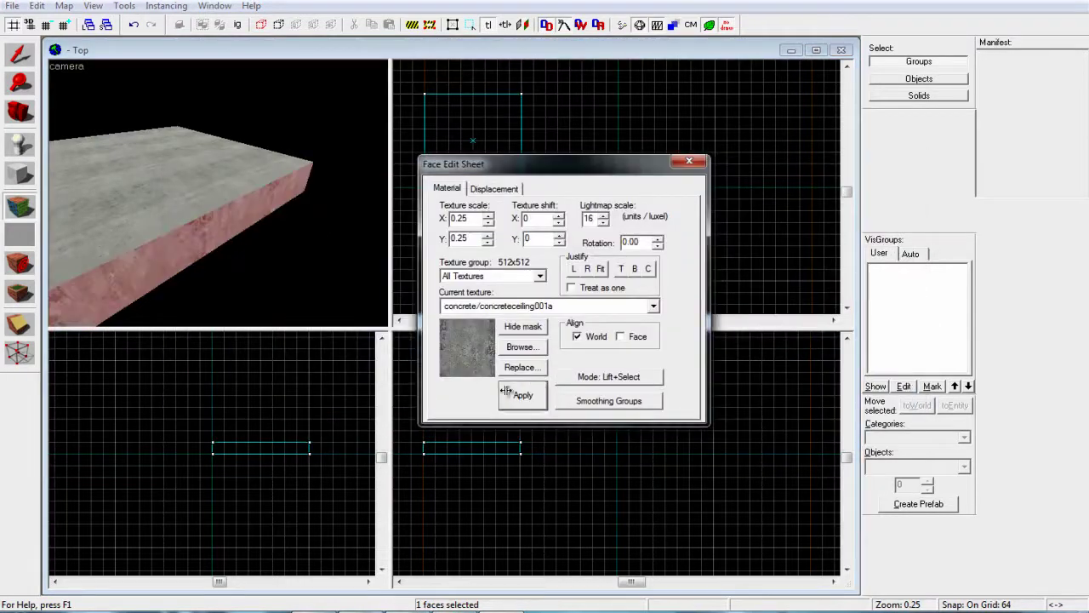
left_click(202, 189)
left_click(247, 215)
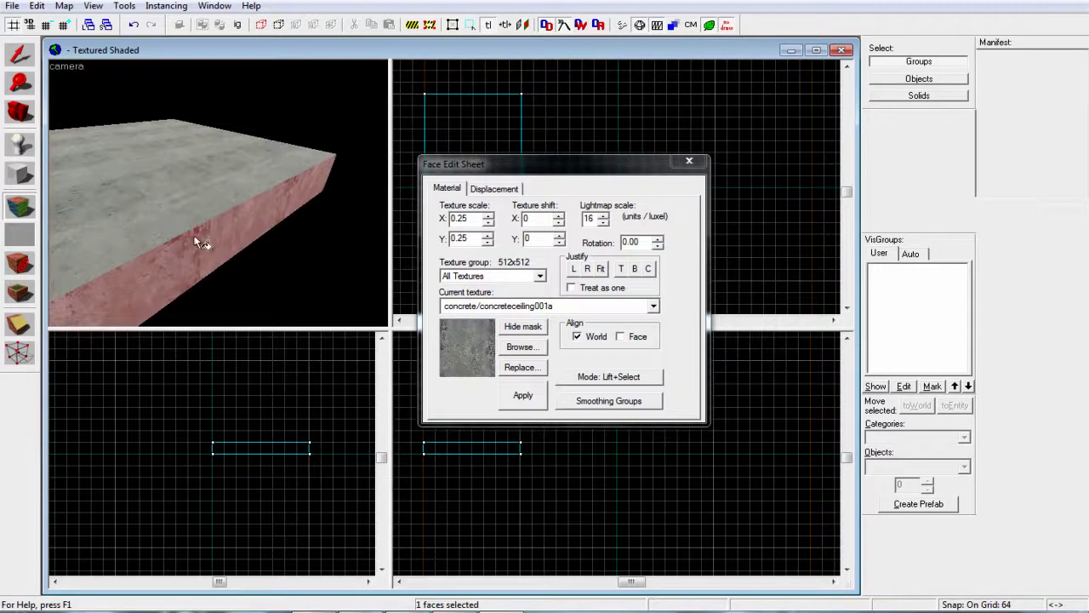
Step: Examine the block's newly textured side face from several angles in the camera view and close the face editing window
key("s")
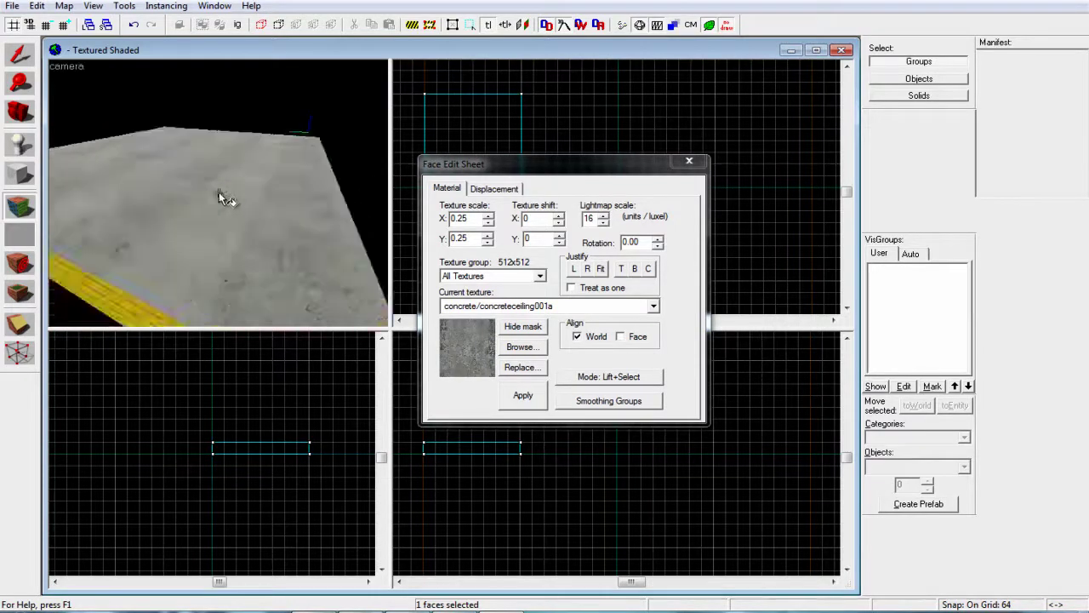
key("Left")
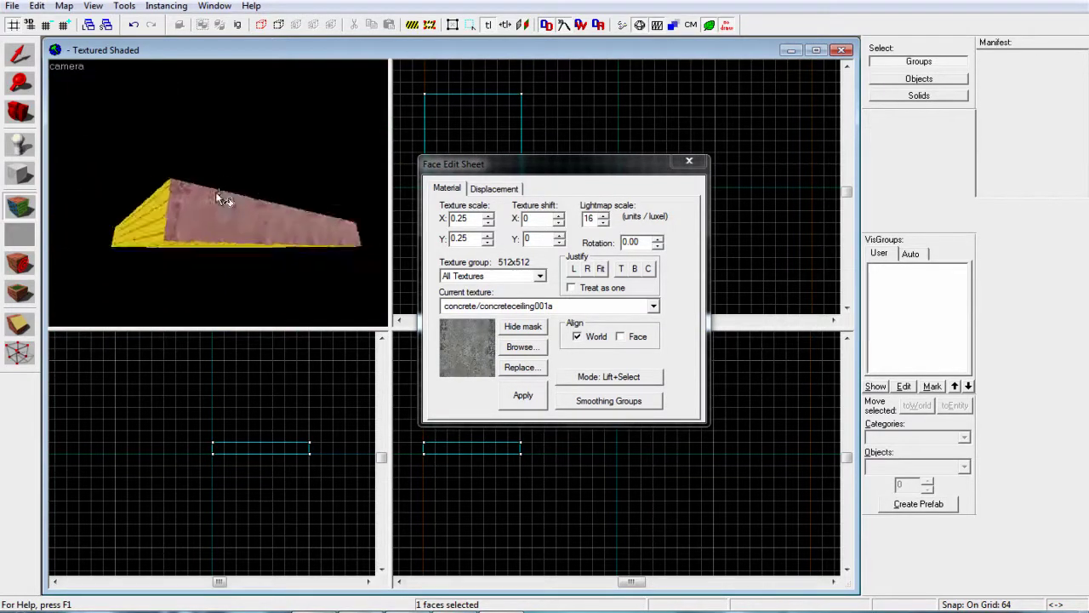
key("Down")
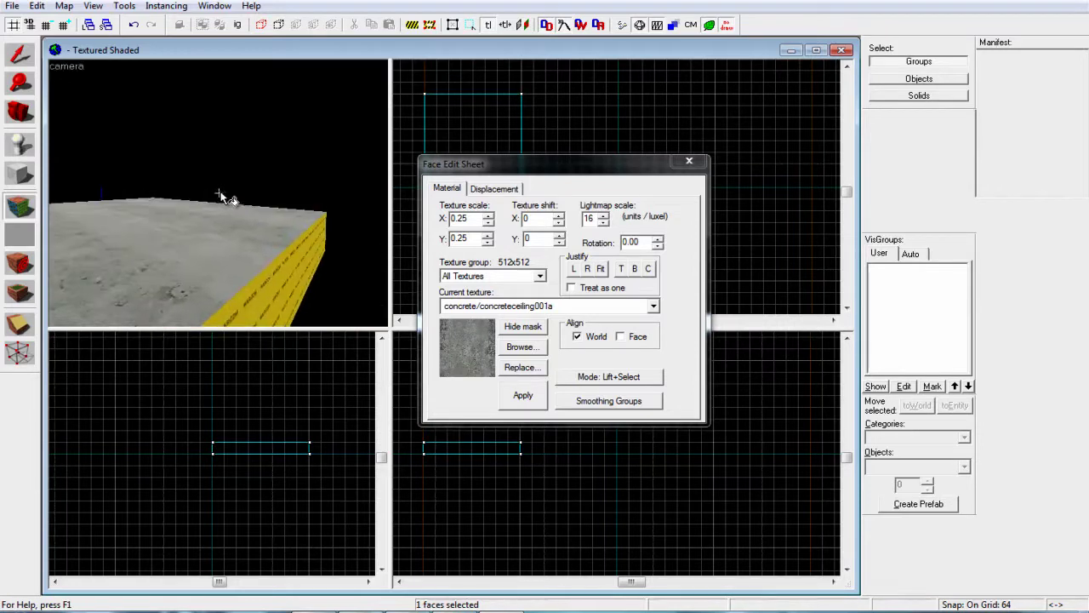
key("Up")
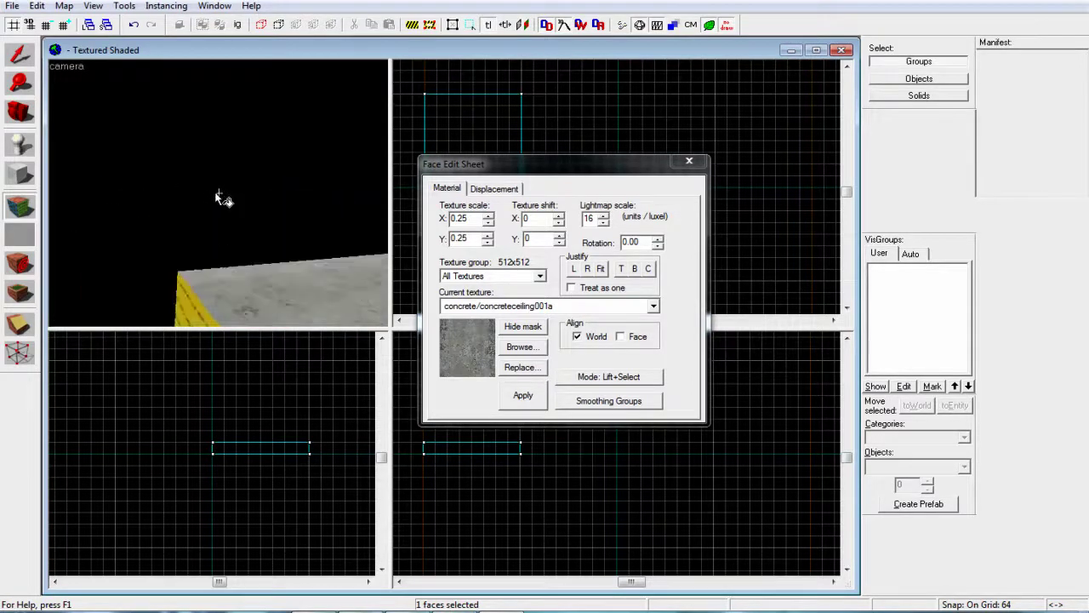
key("Down")
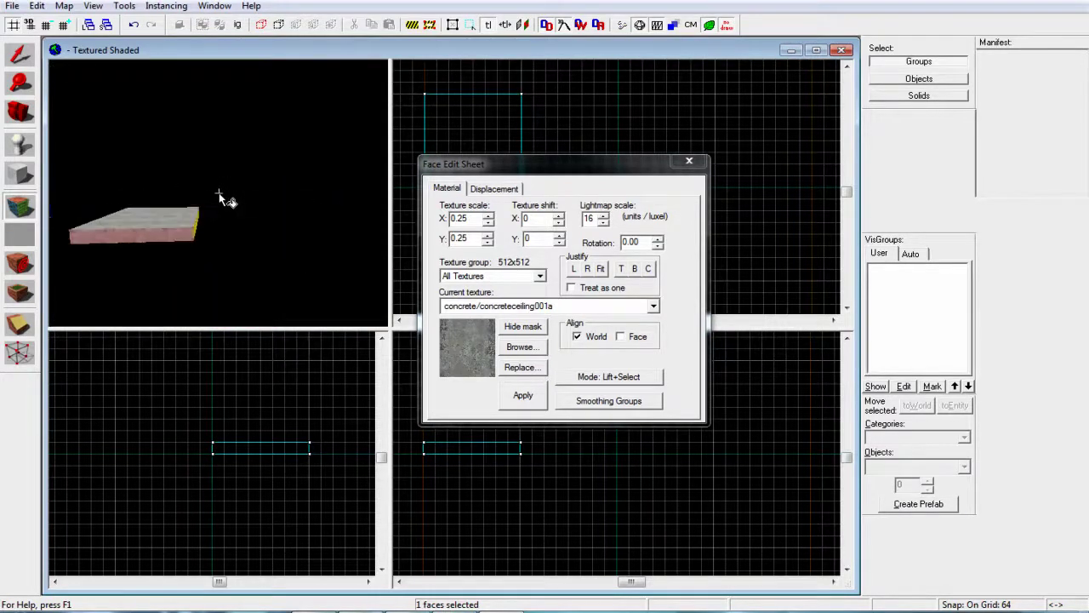
key("Down")
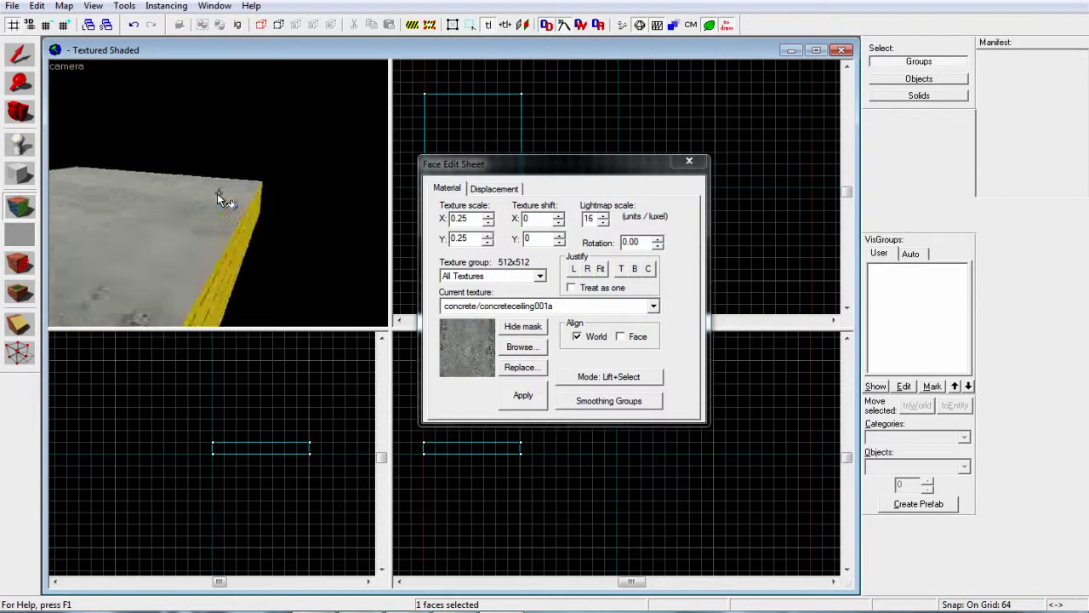
key("Up")
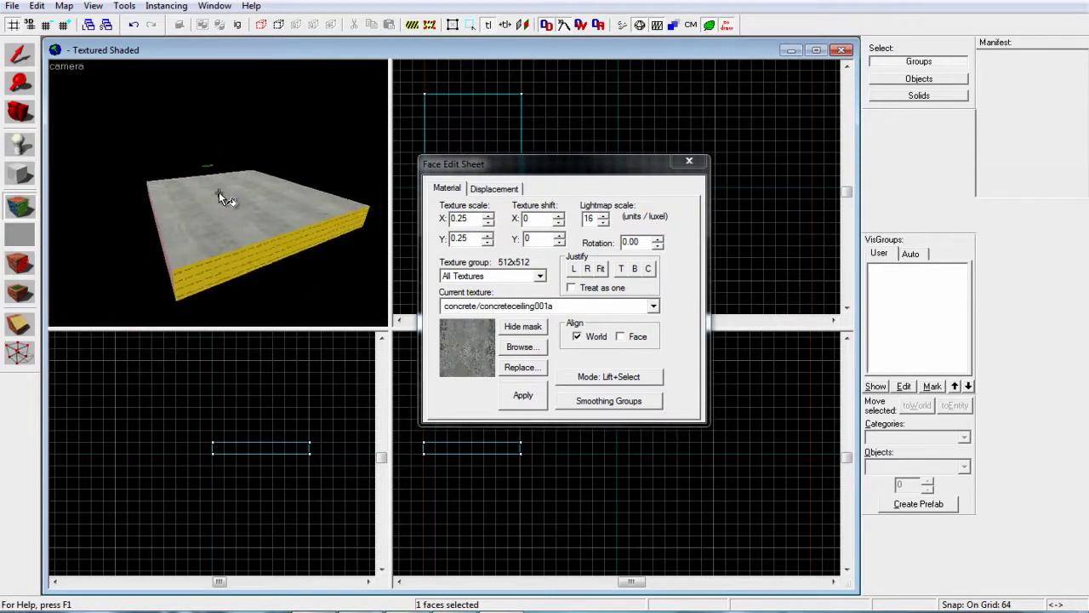
left_click(689, 161)
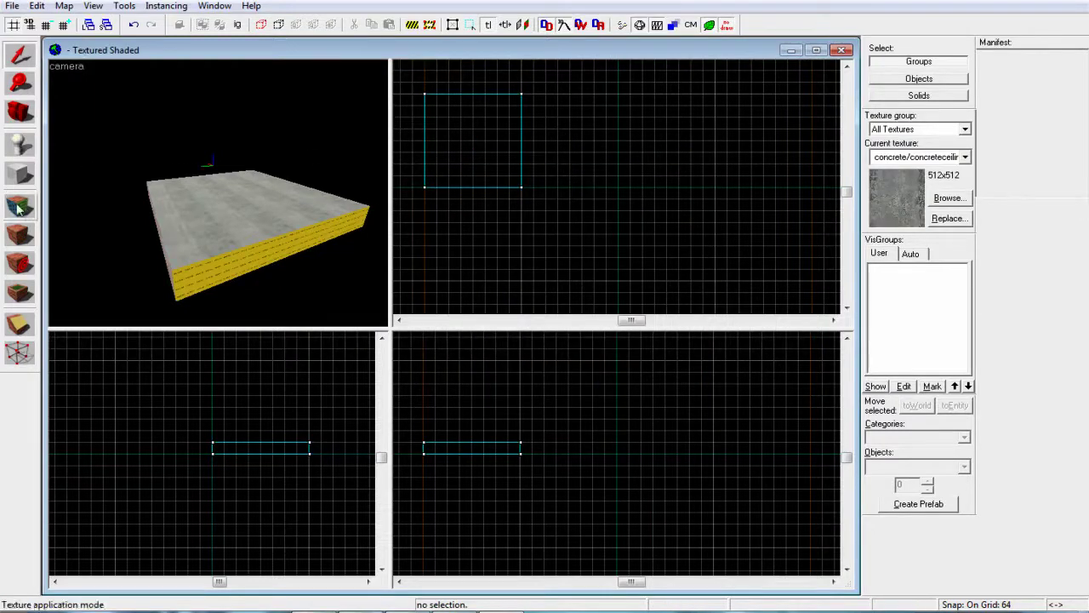
Step: Lower the grid snap to 32 and outline a block 32 by 512 units along the floor's left edge in the top view
left_click(20, 173)
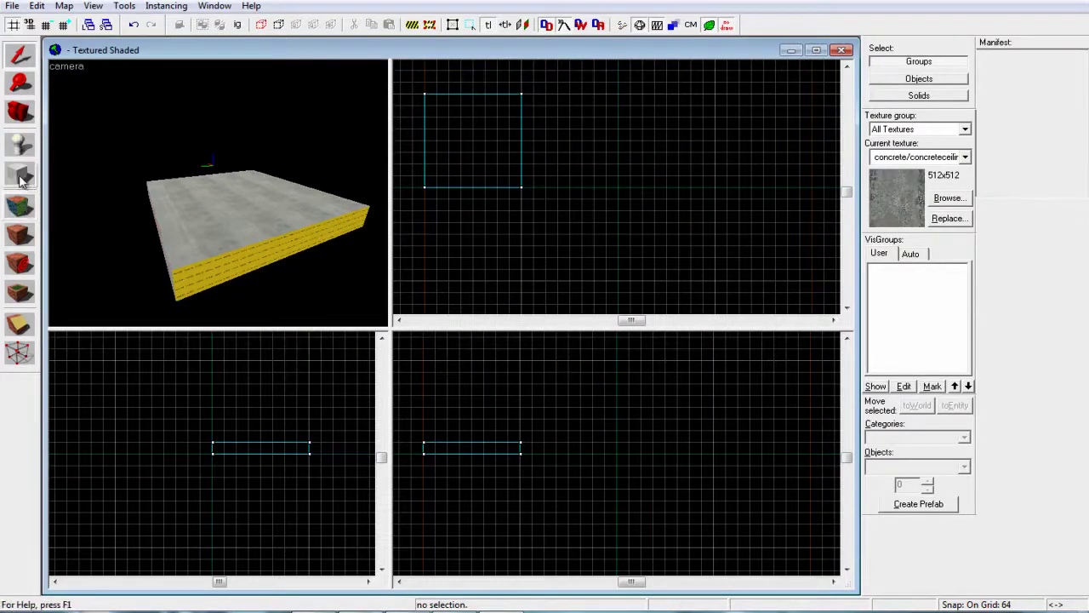
scroll(428, 98, "up", 4)
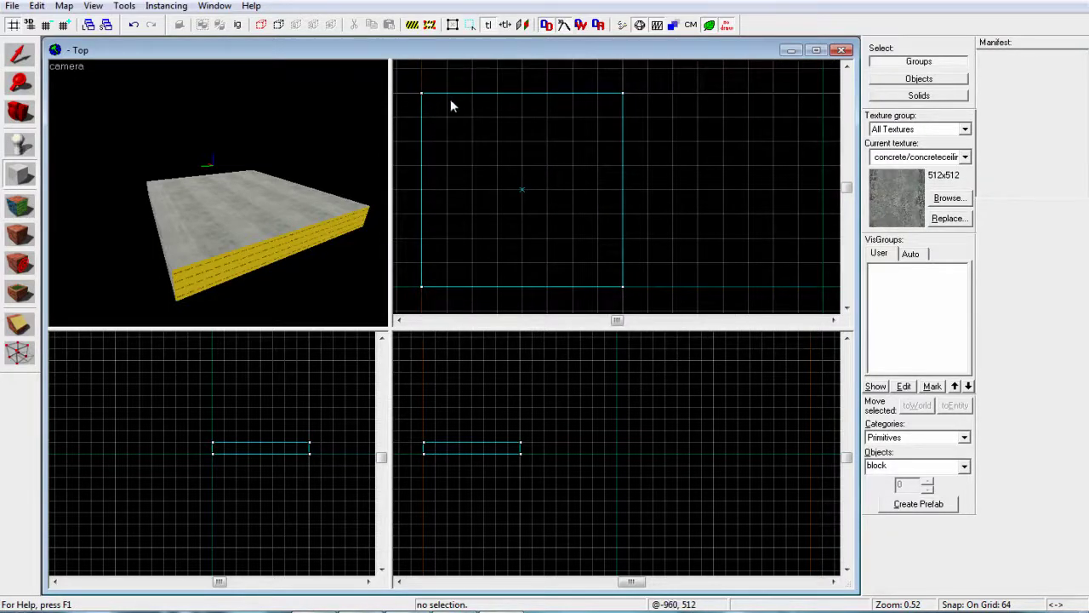
left_click_drag(422, 94, 445, 290)
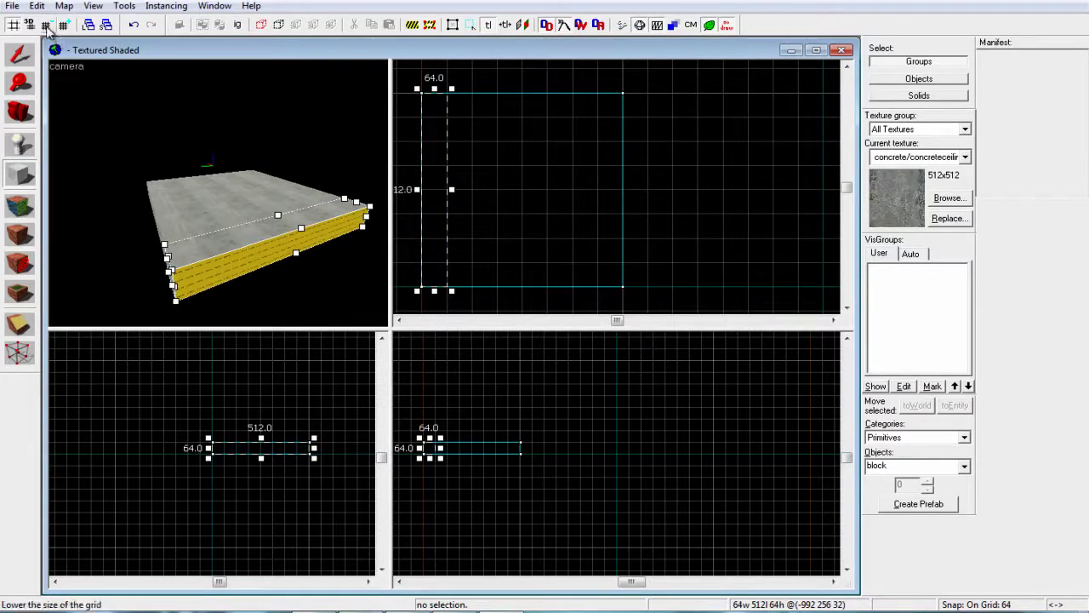
left_click(47, 26)
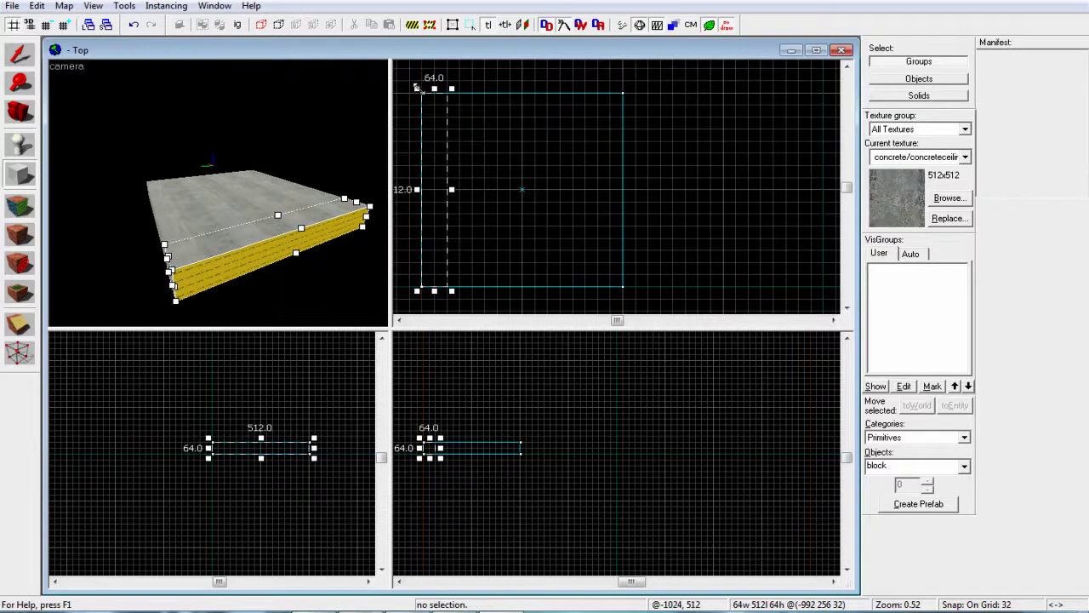
left_click_drag(420, 91, 646, 103)
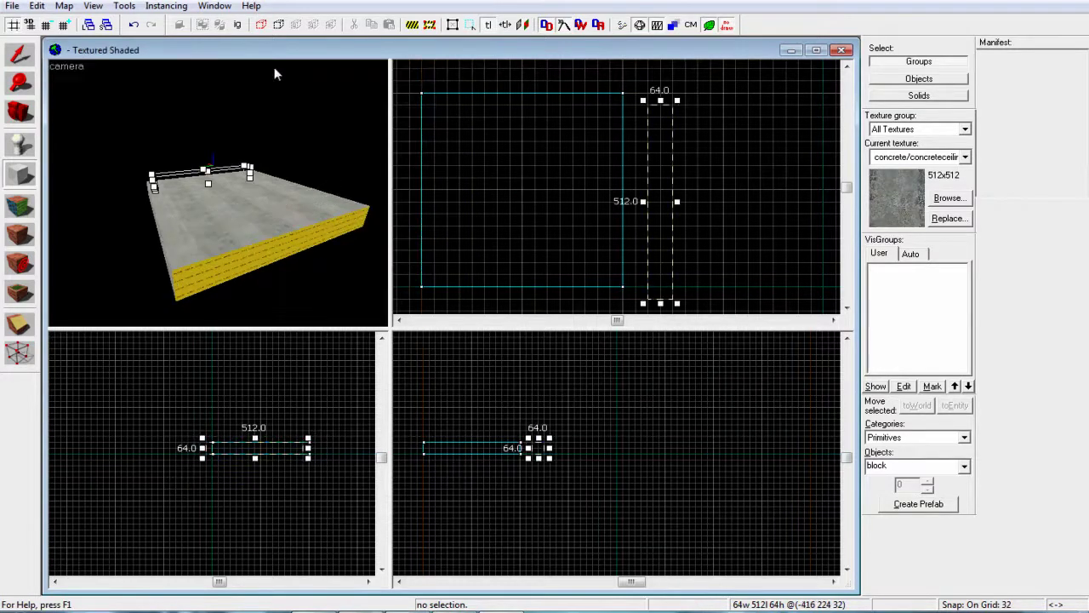
left_click(14, 178)
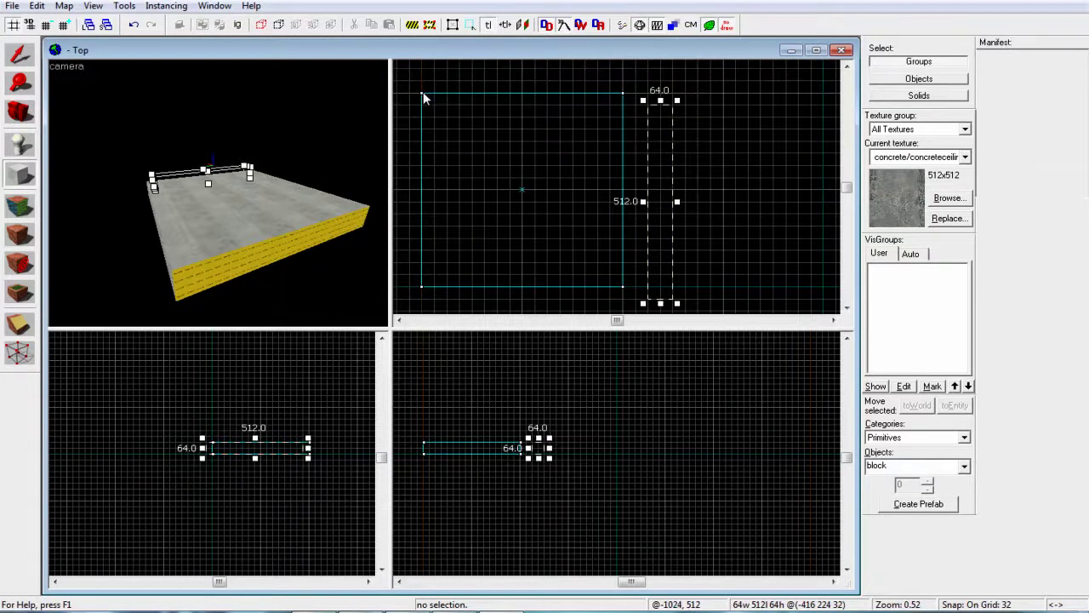
left_click_drag(423, 92, 435, 292)
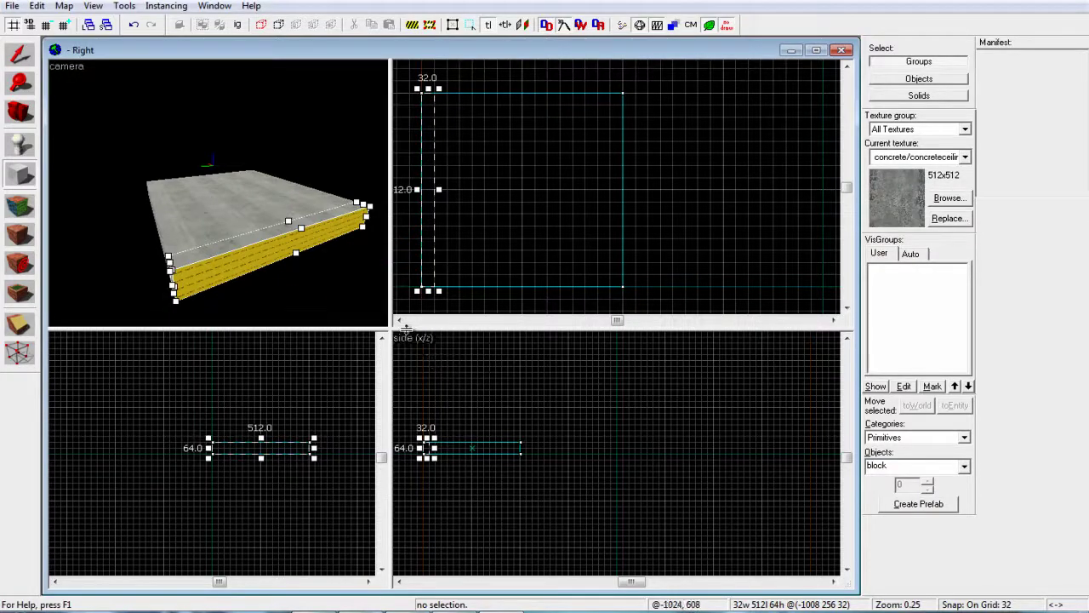
Step: Stretch the wall outline upward in the side view and lift its bottom edge onto the floor's top, making it 224 units high
scroll(535, 433, "up", 4)
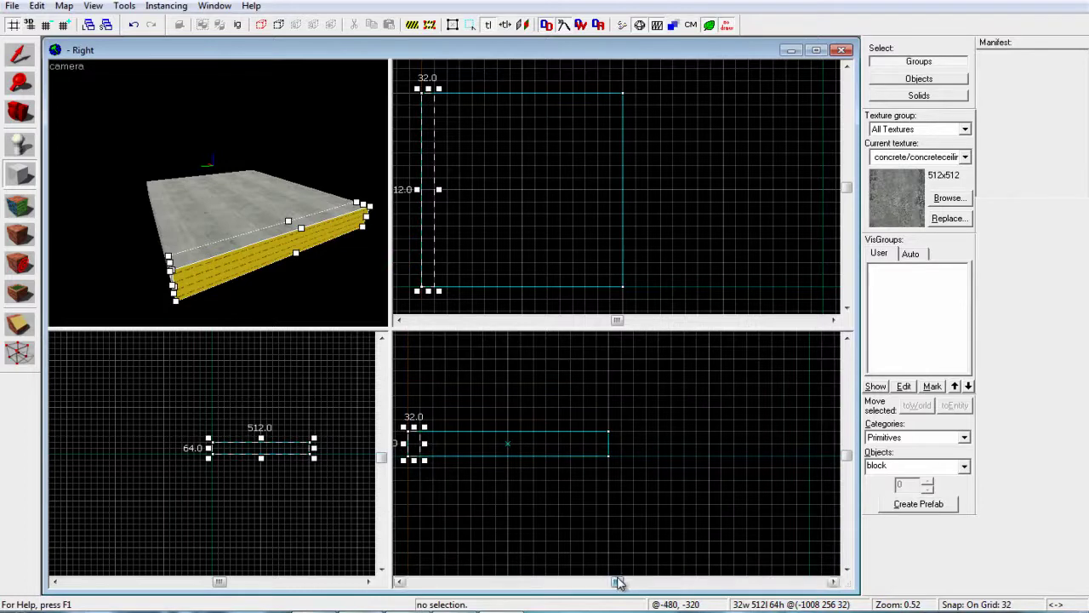
left_click_drag(611, 583, 574, 583)
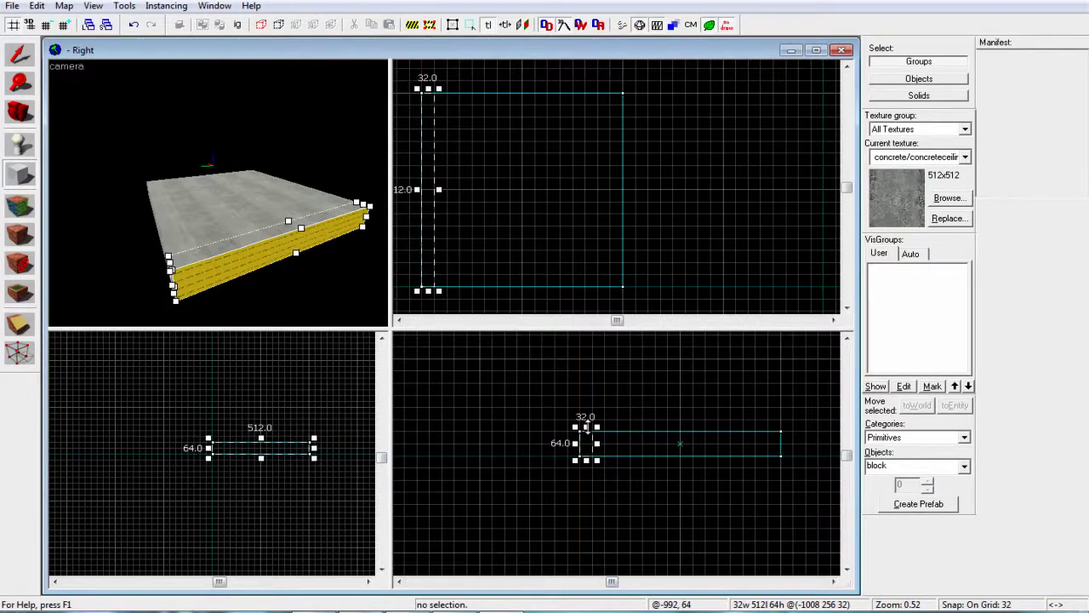
left_click_drag(585, 425, 587, 341)
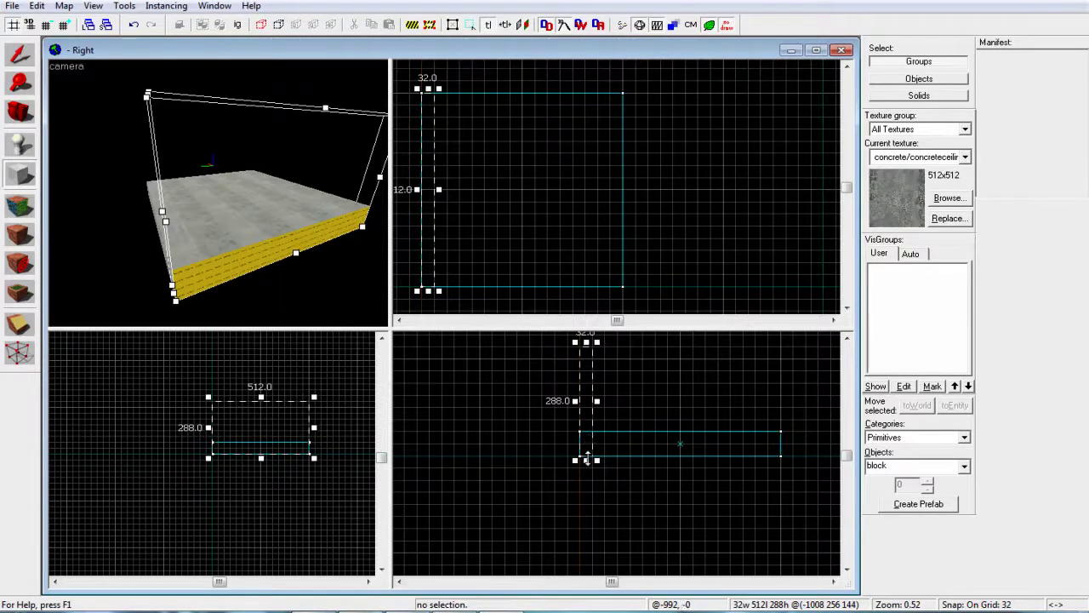
left_click_drag(587, 459, 591, 433)
Step: Lower the grid snap to 1 unit and lift the wall outline's bottom edge off the floor, making the outline 201 units high
scroll(596, 434, "up", 5)
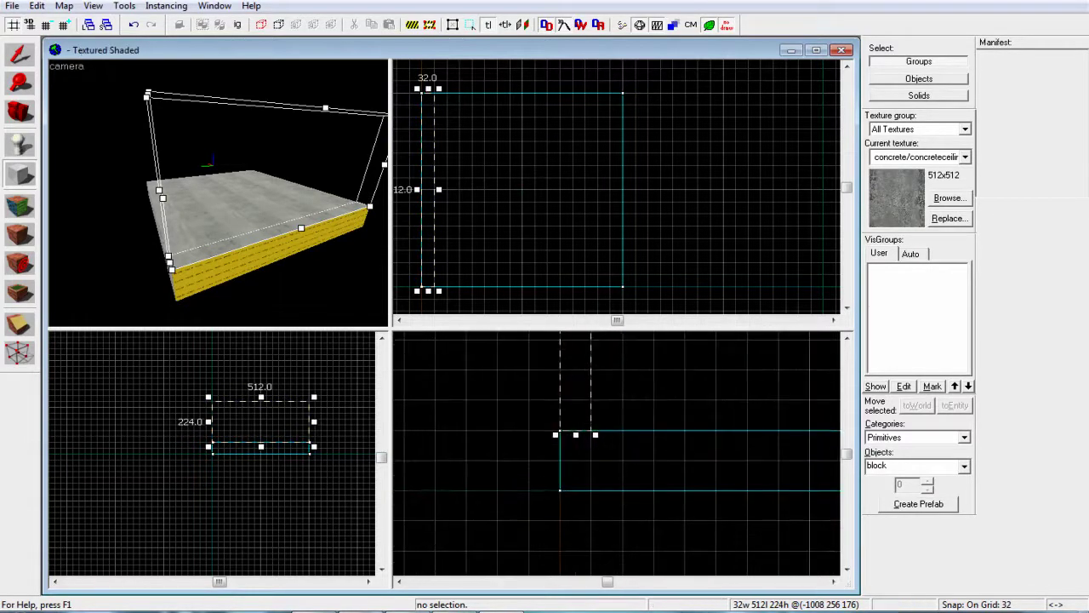
left_click(48, 24)
left_click(48, 24)
left_click(47, 24)
left_click(47, 25)
left_click(47, 25)
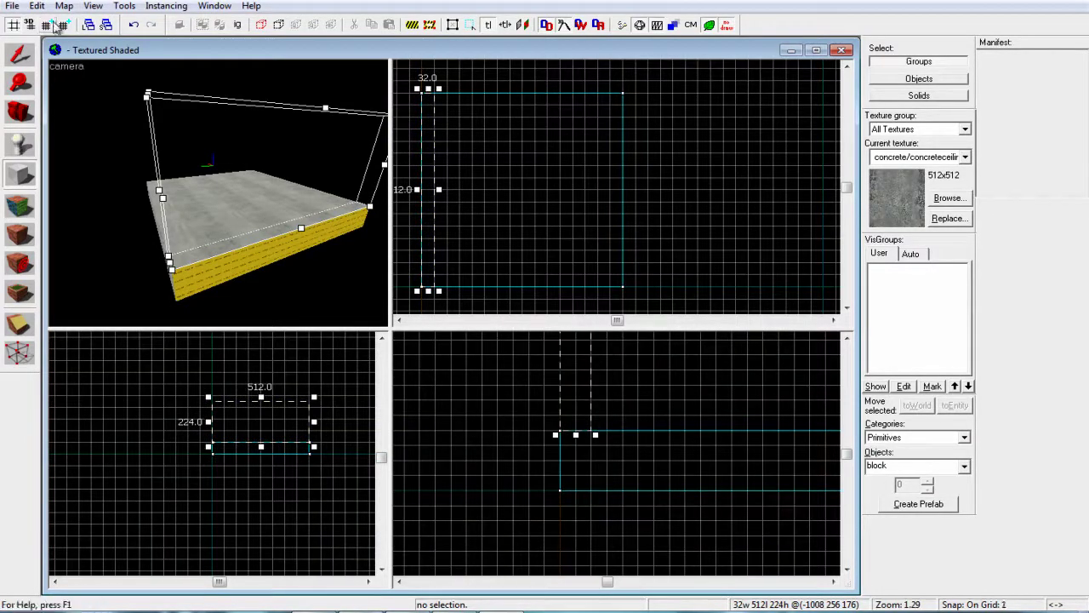
left_click_drag(577, 435, 598, 413)
Step: Raise the grid snap to 64, reduce it to 32, and snap the wall outline's bottom edge back onto the floor's top
left_click(64, 24)
left_click(65, 25)
left_click(65, 25)
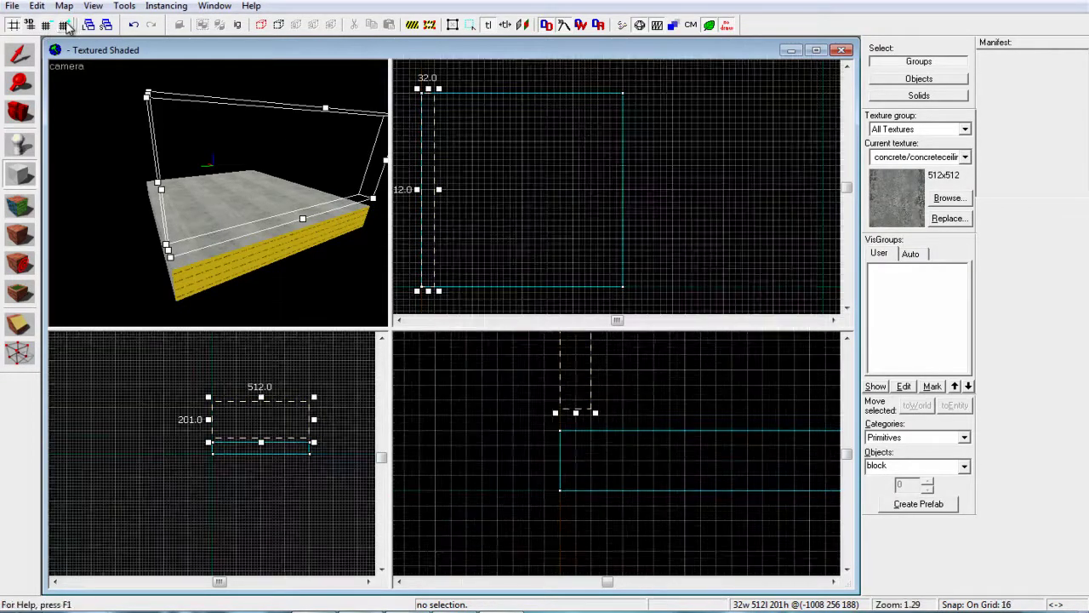
left_click(65, 25)
left_click(65, 25)
left_click(65, 24)
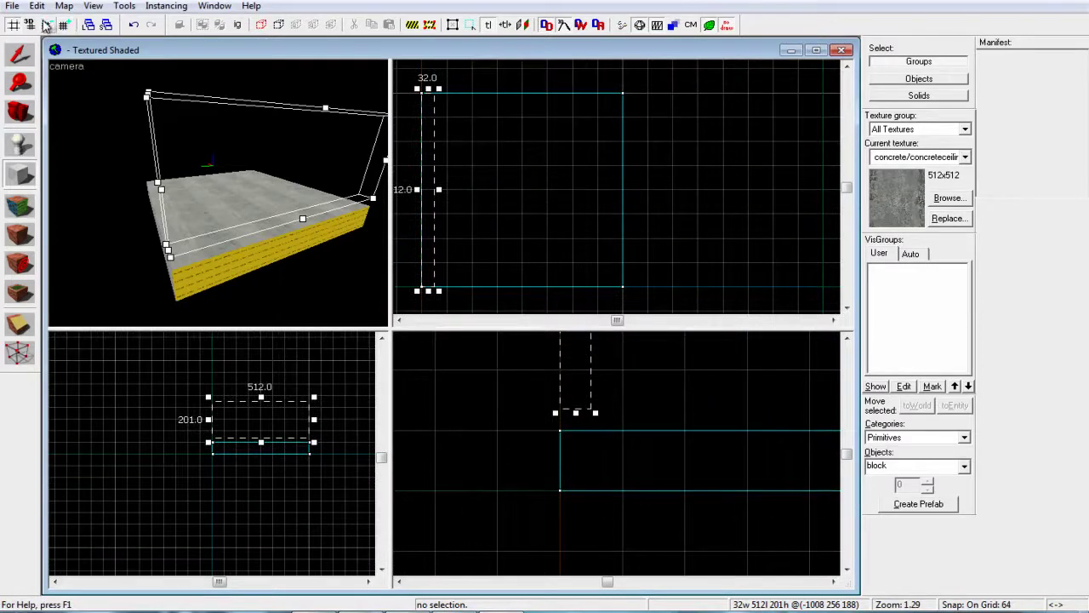
left_click(46, 25)
left_click_drag(575, 413, 576, 435)
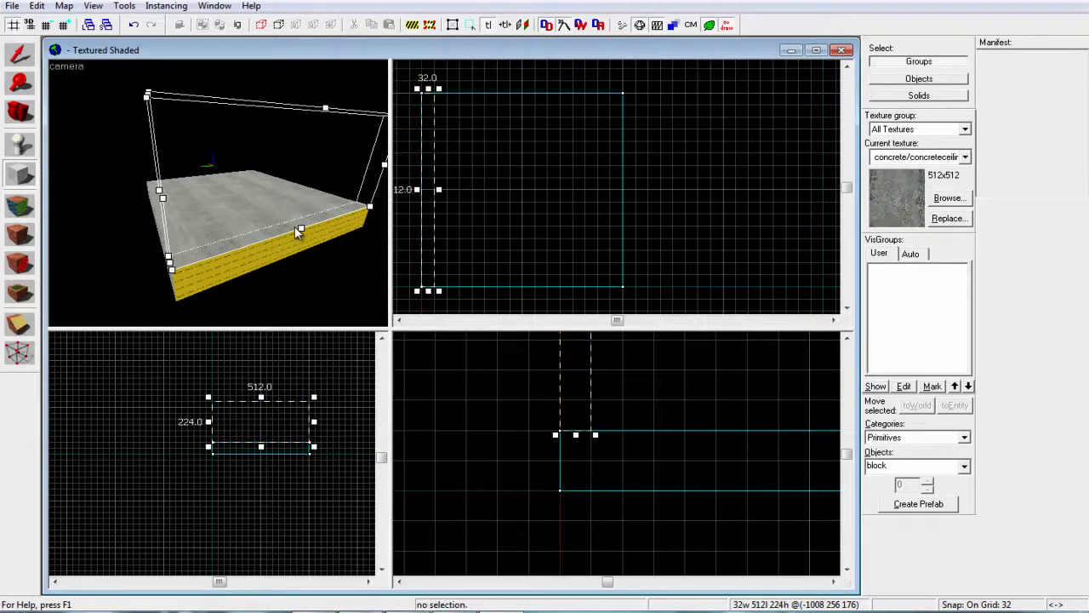
Step: Create the wall block from the outline and undo its creation
key("Return")
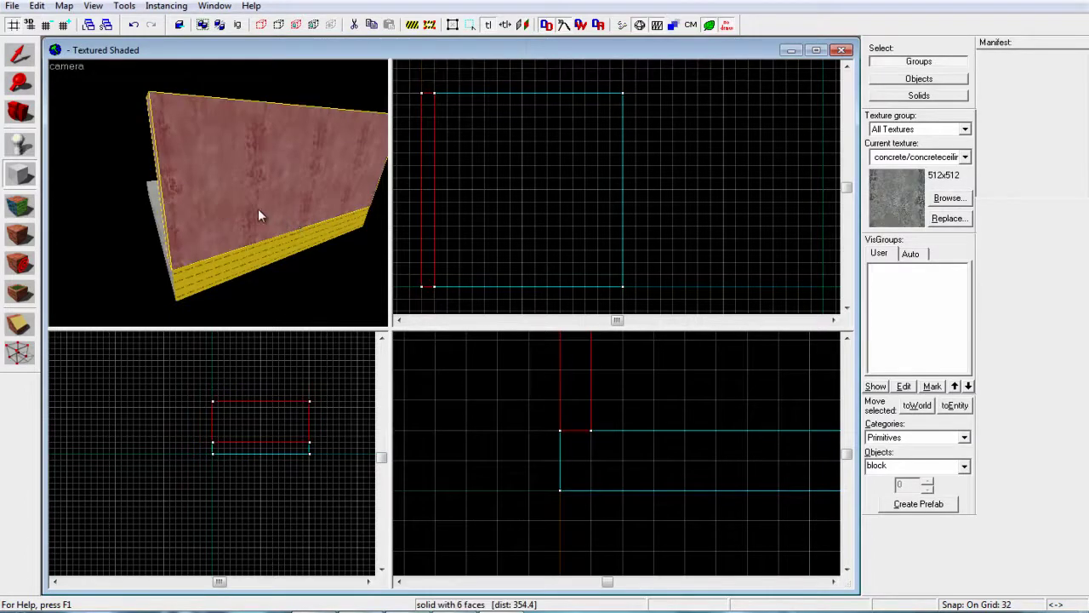
key("ctrl+z")
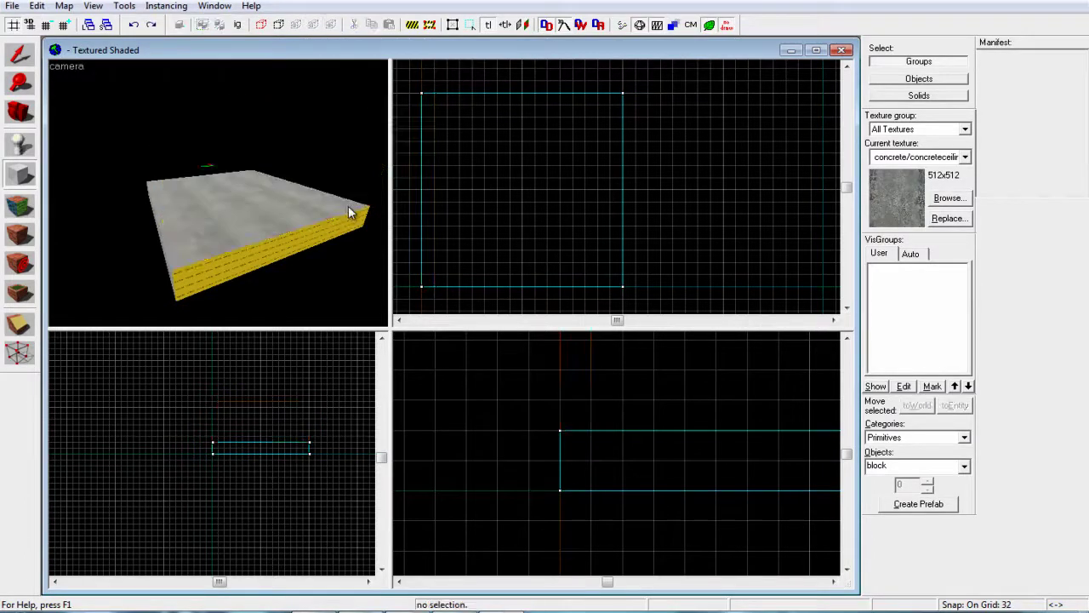
Step: Filter the texture browser for nodraw and make tools/toolsnodraw the current texture
left_click(949, 197)
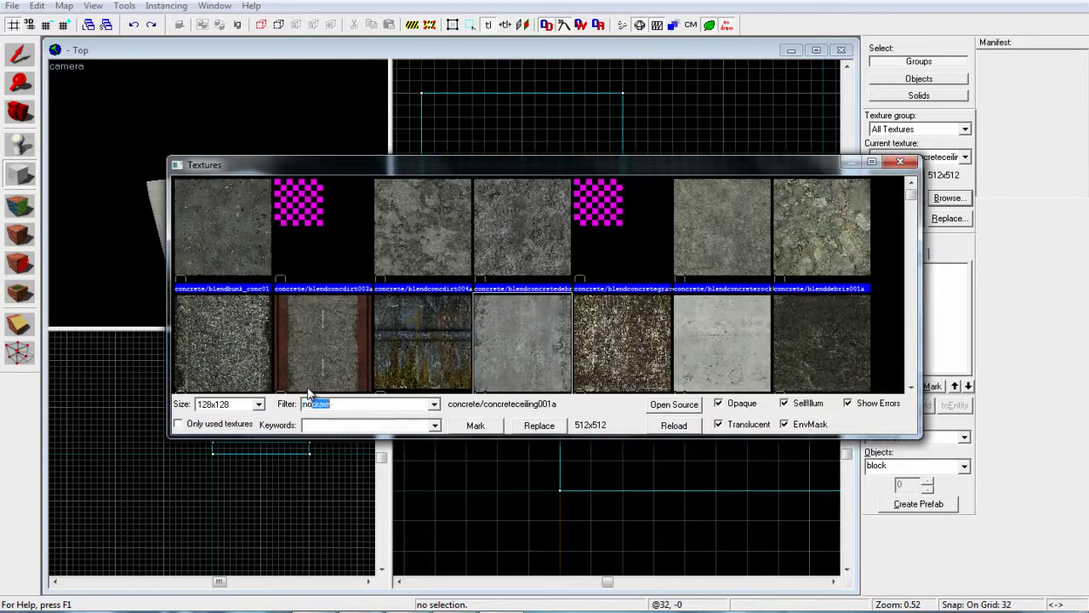
type("nodraw#")
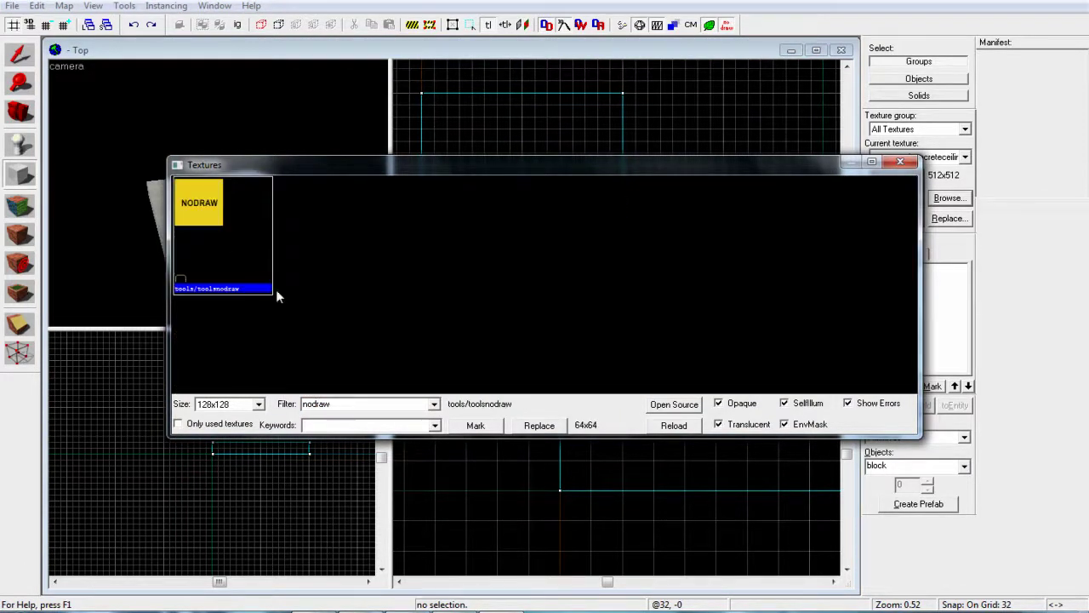
double_click(189, 226)
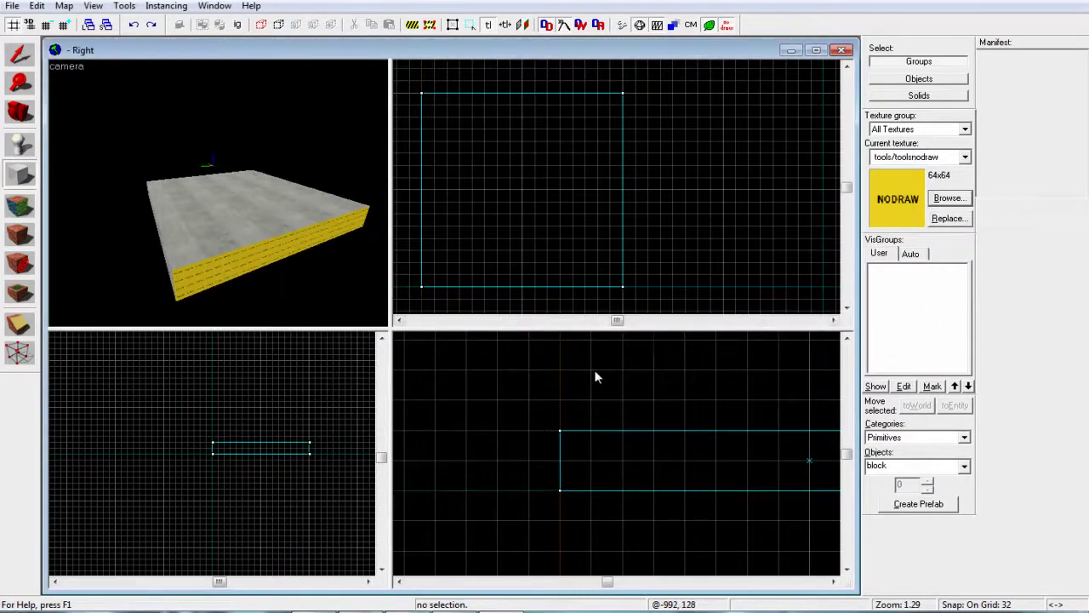
Step: Outline a wall 32 units wide and 512 units long along the floor's edge and stretch it upward to 288 units high
scroll(593, 383, "down", 2)
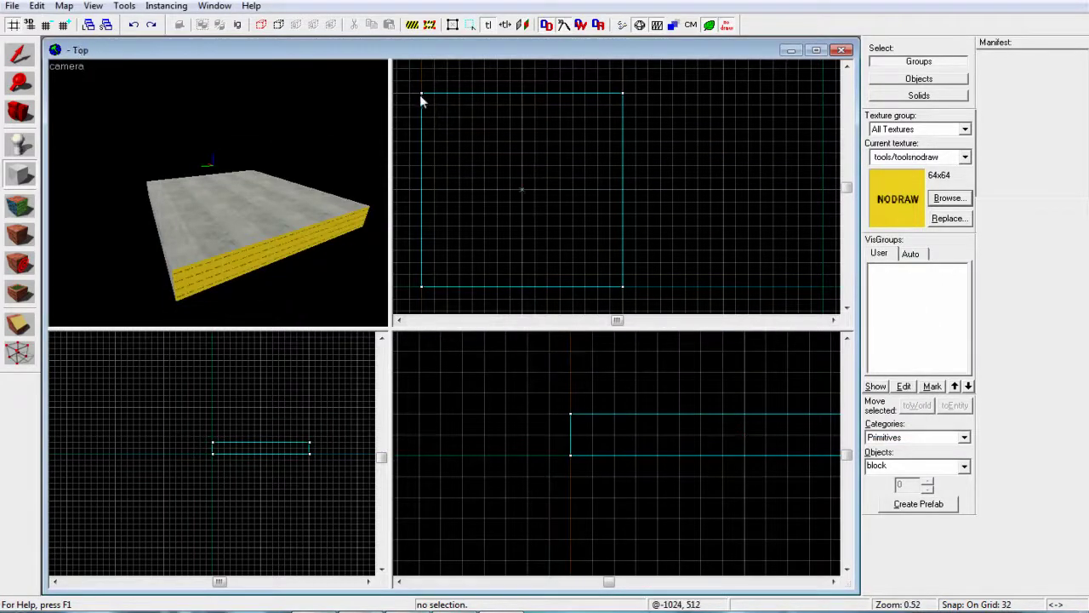
left_click_drag(421, 91, 432, 297)
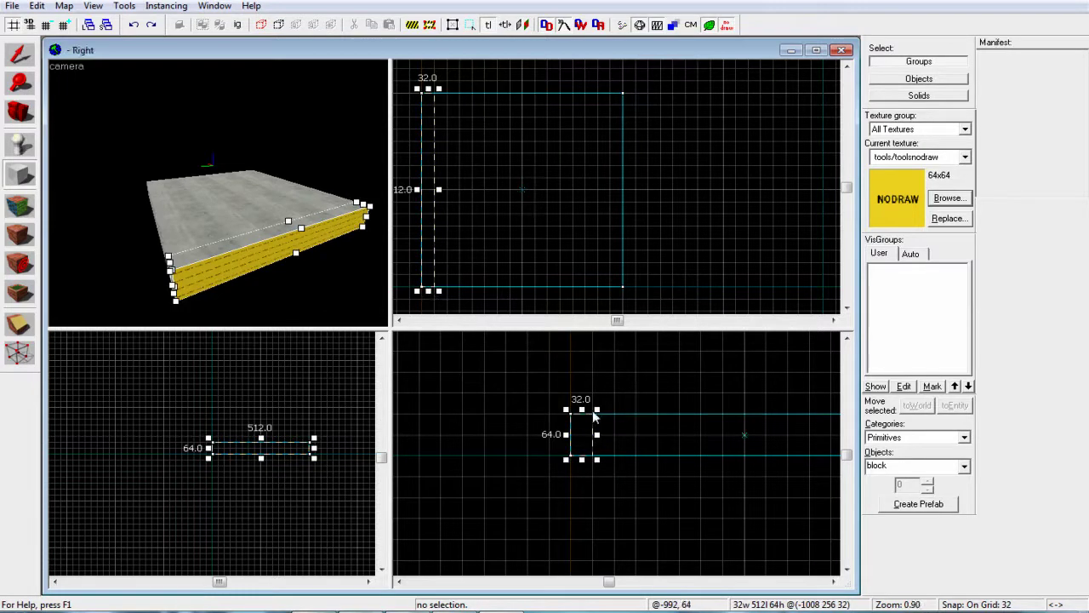
left_click_drag(581, 411, 610, 453)
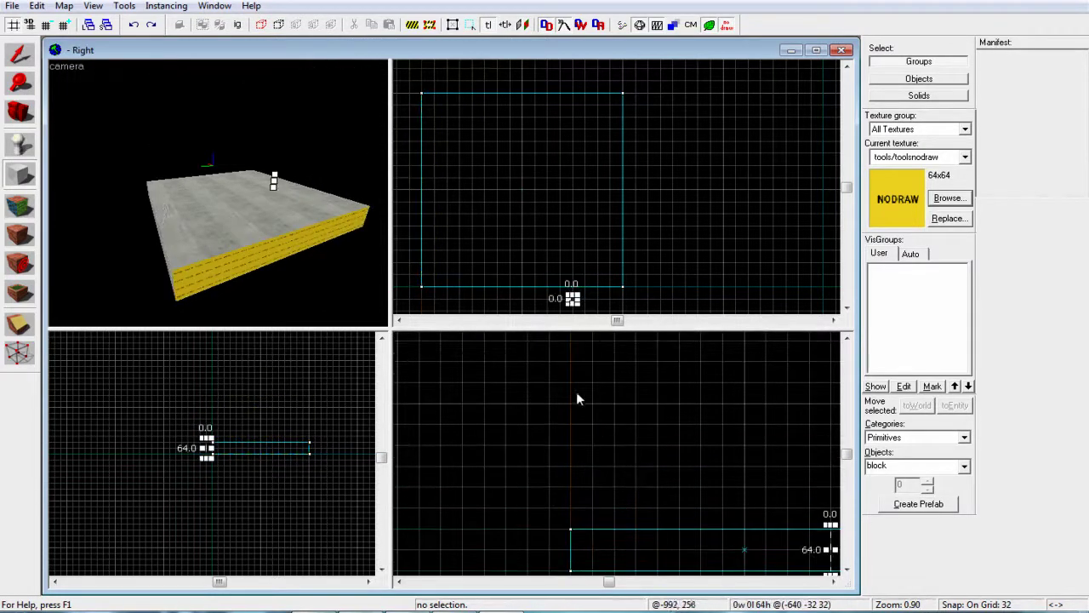
left_click_drag(421, 92, 434, 290)
left_click_drag(582, 525, 581, 378)
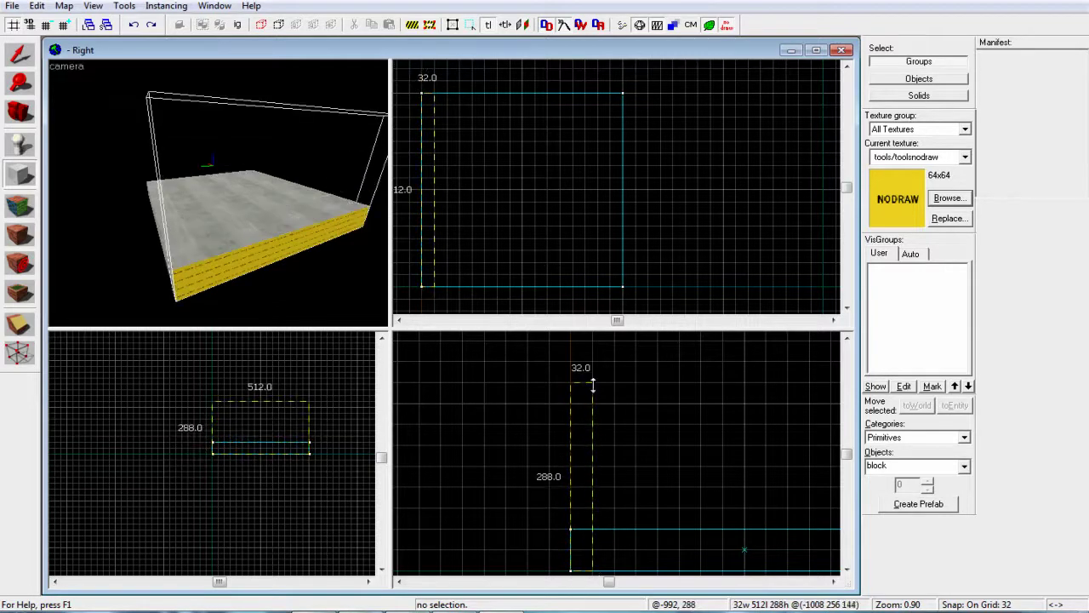
Step: Lift the wall outline's bottom edge onto the floor's top, making it 224 units high, and create the nodraw wall block
key("Left")
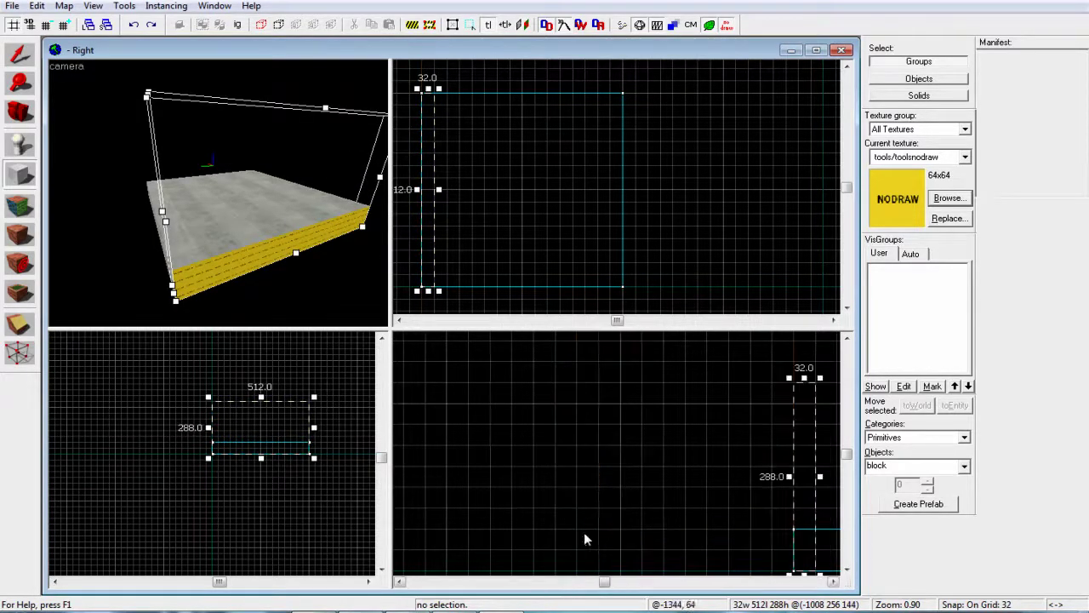
left_click(846, 568)
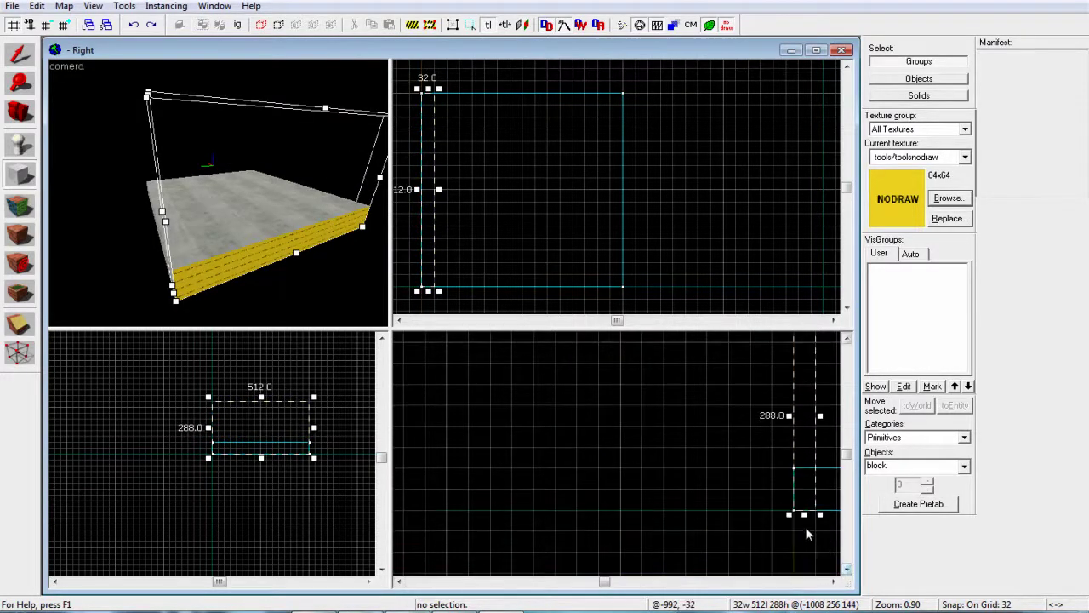
left_click_drag(805, 502, 809, 474)
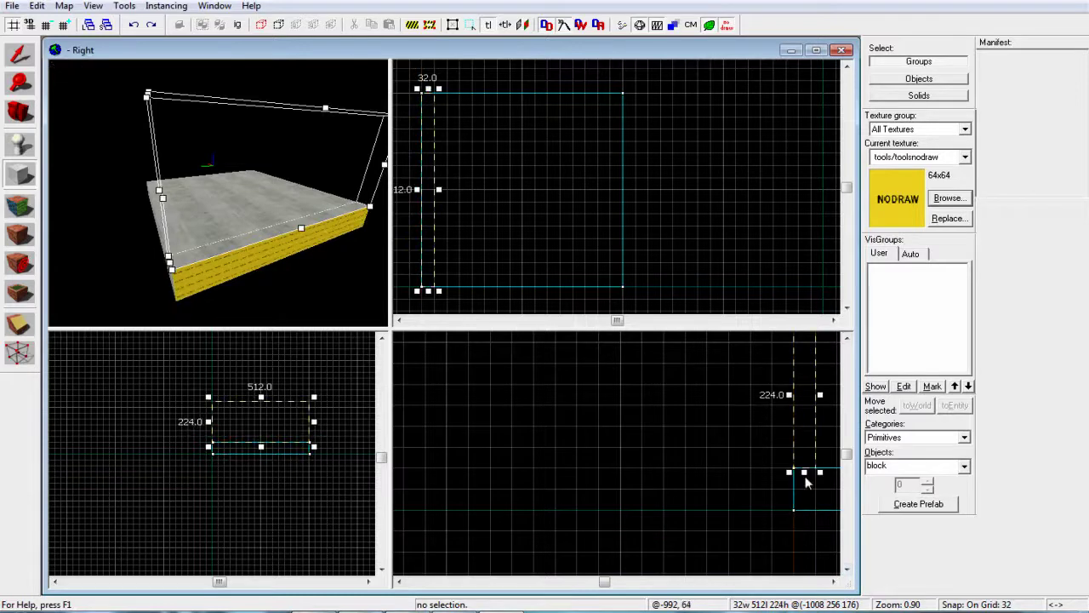
left_click(833, 581)
key("Return")
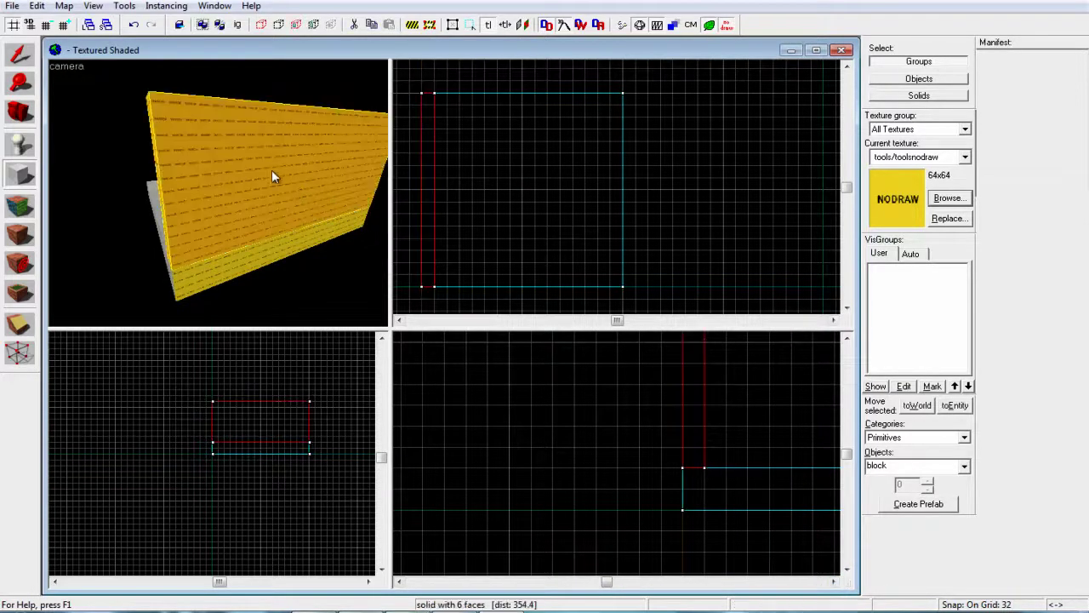
Step: Apply the concrete/concreteceiling003a texture to the wall's inner face and close the face editing dialog
key("z")
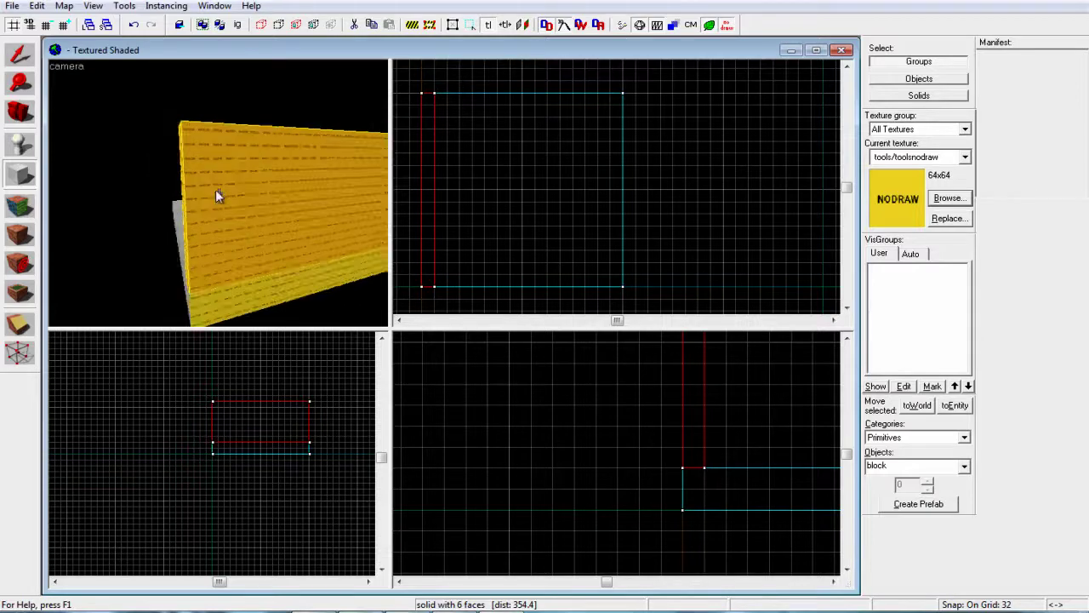
key("w")
key("shift+a")
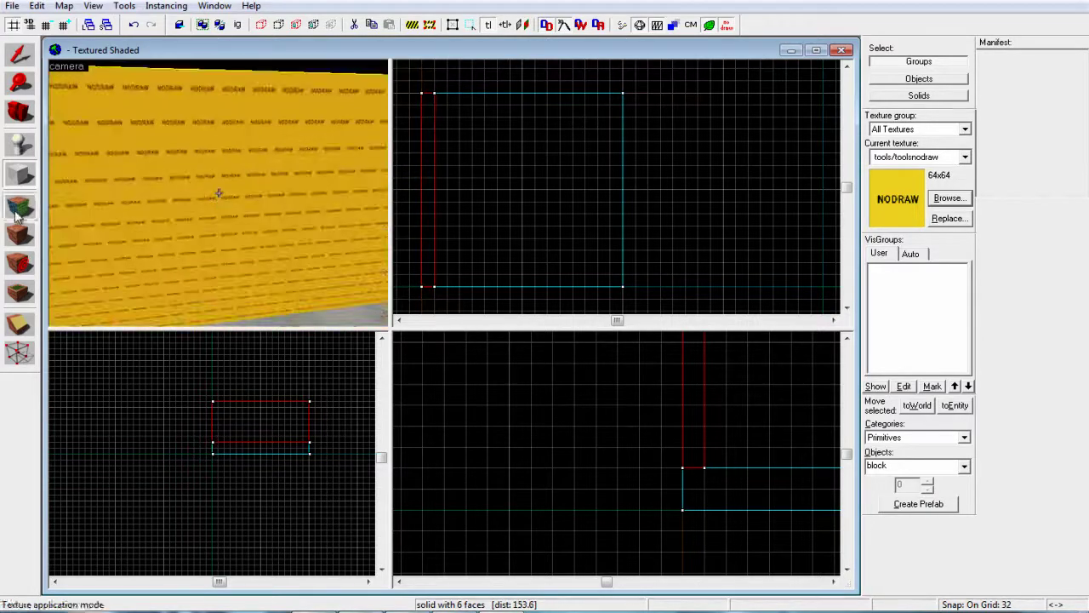
left_click(655, 307)
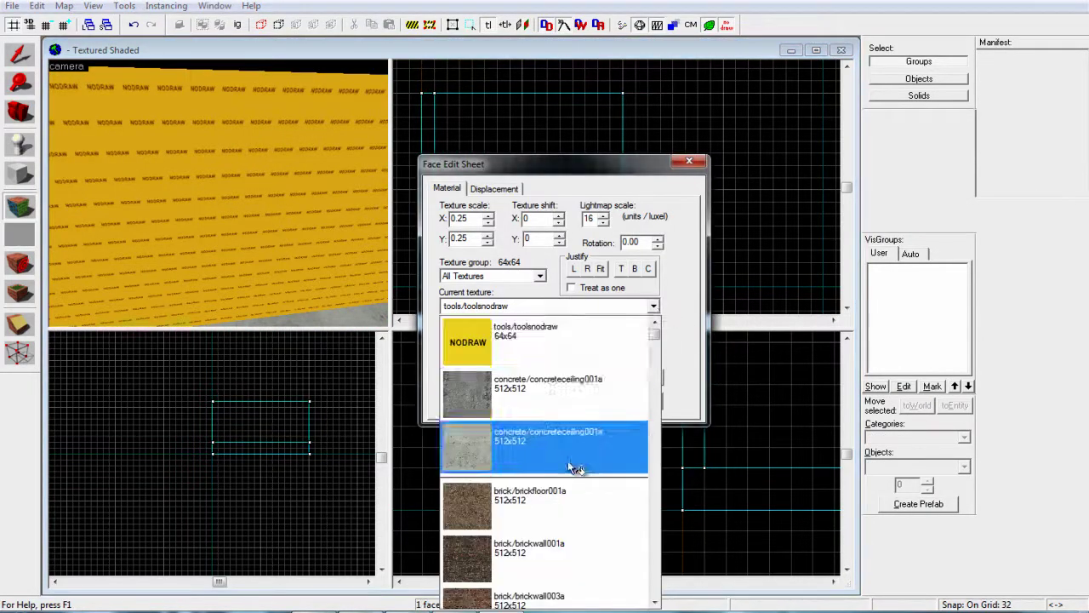
left_click(567, 460)
left_click(522, 395)
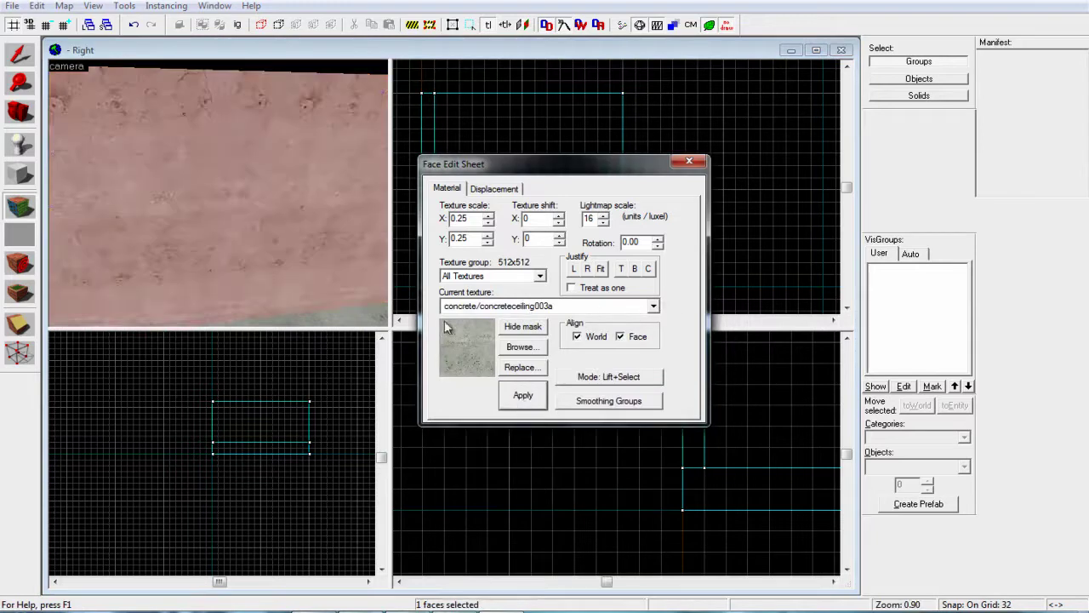
left_click(655, 307)
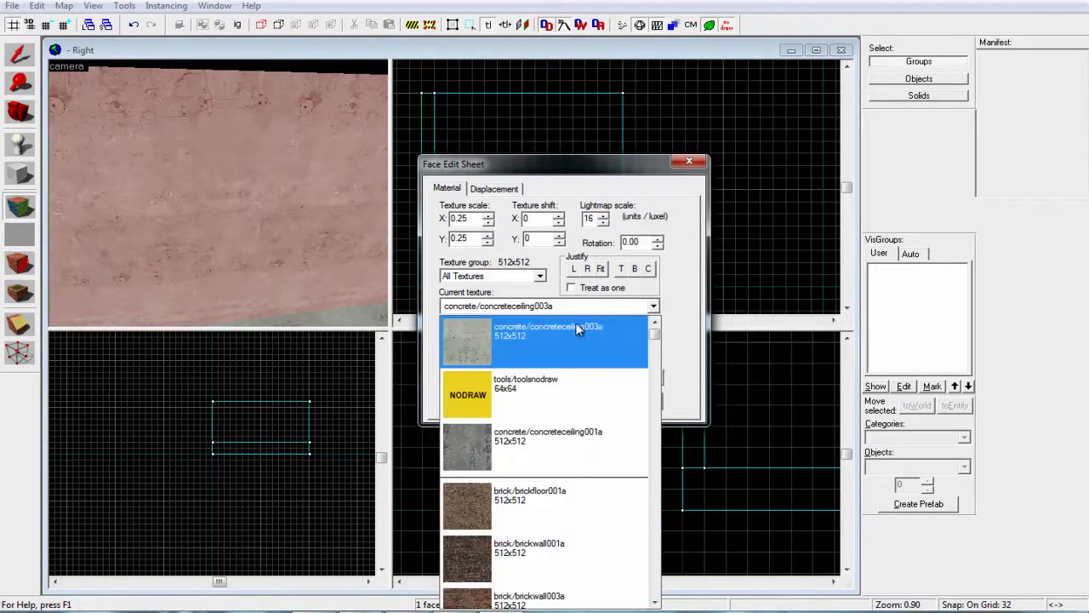
left_click(654, 306)
left_click(689, 161)
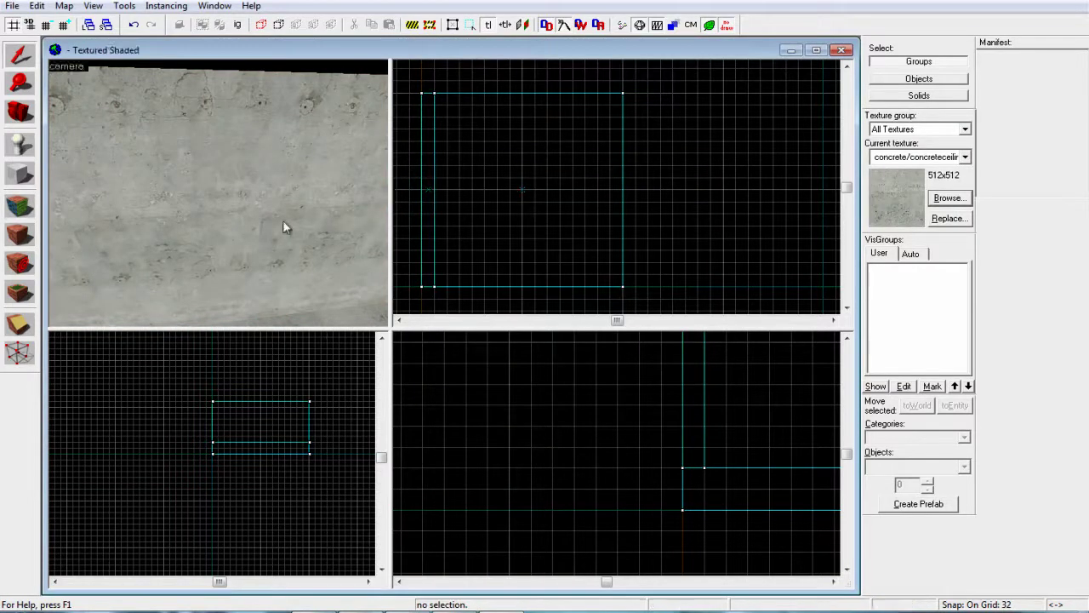
Step: Examine the textured wall and the floor from several angles in the 3D camera view
key("s")
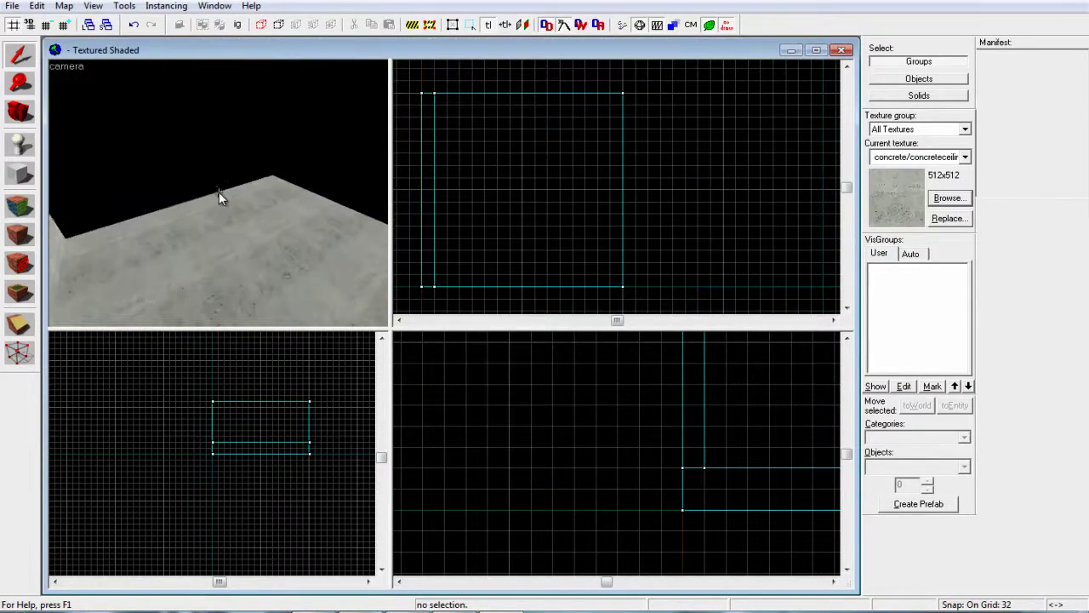
key("w")
key("Left")
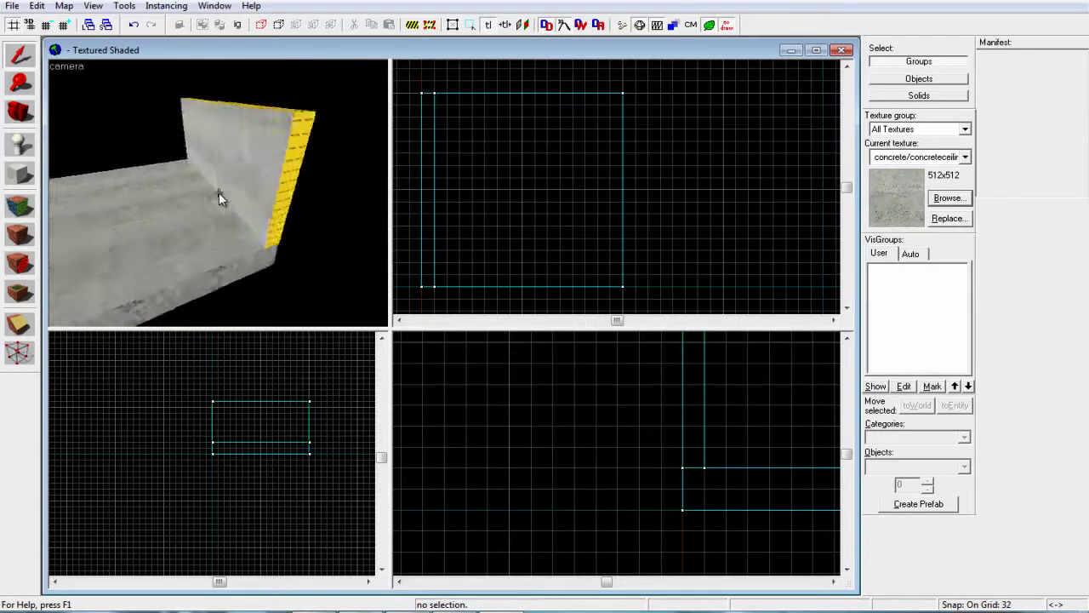
key("Left")
key("s")
key("w")
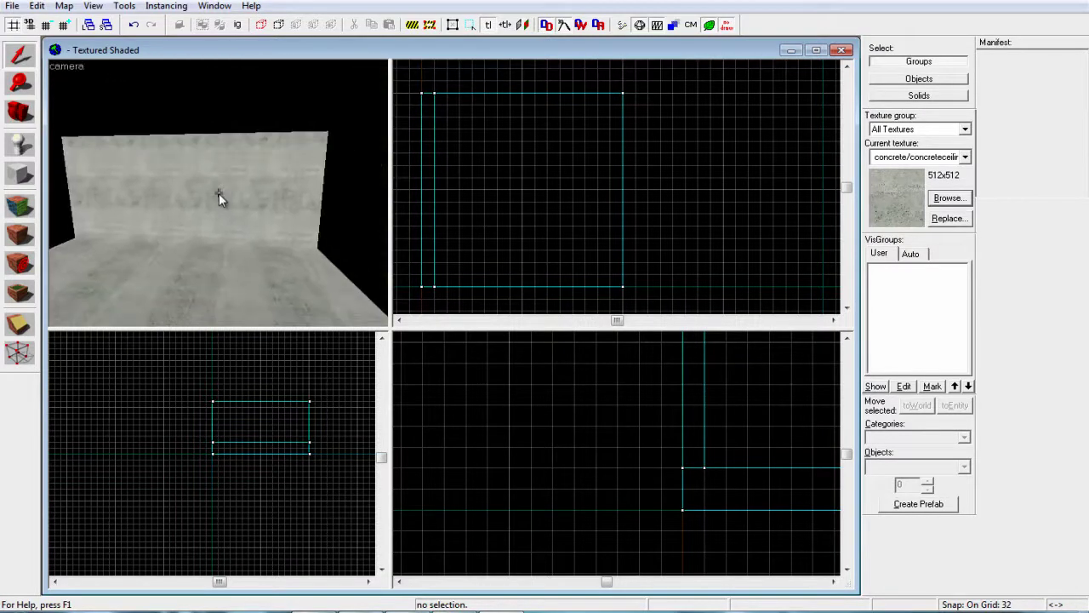
key("Left")
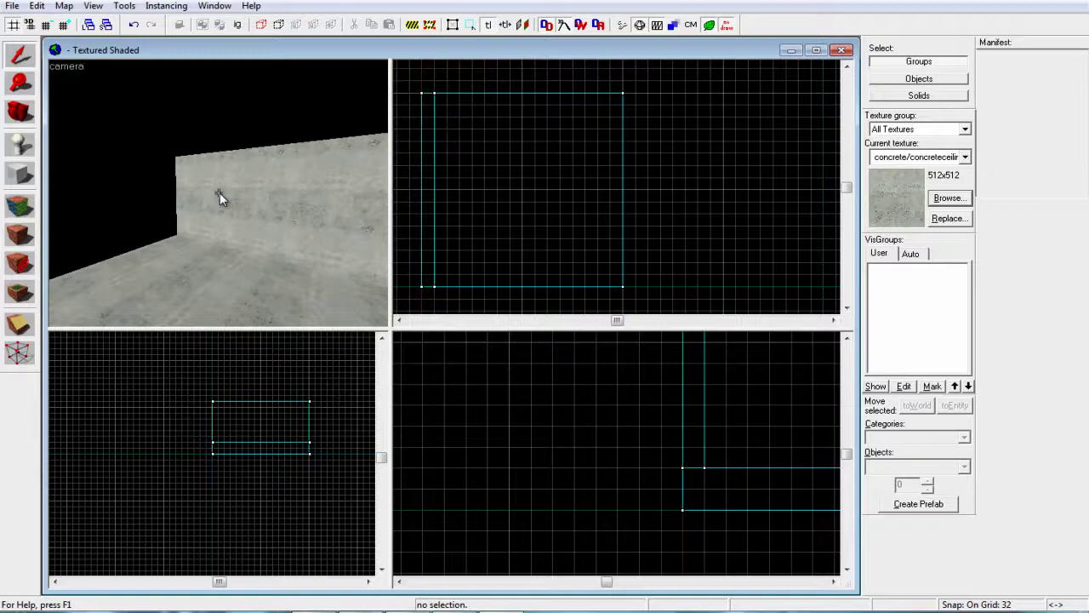
key("Right")
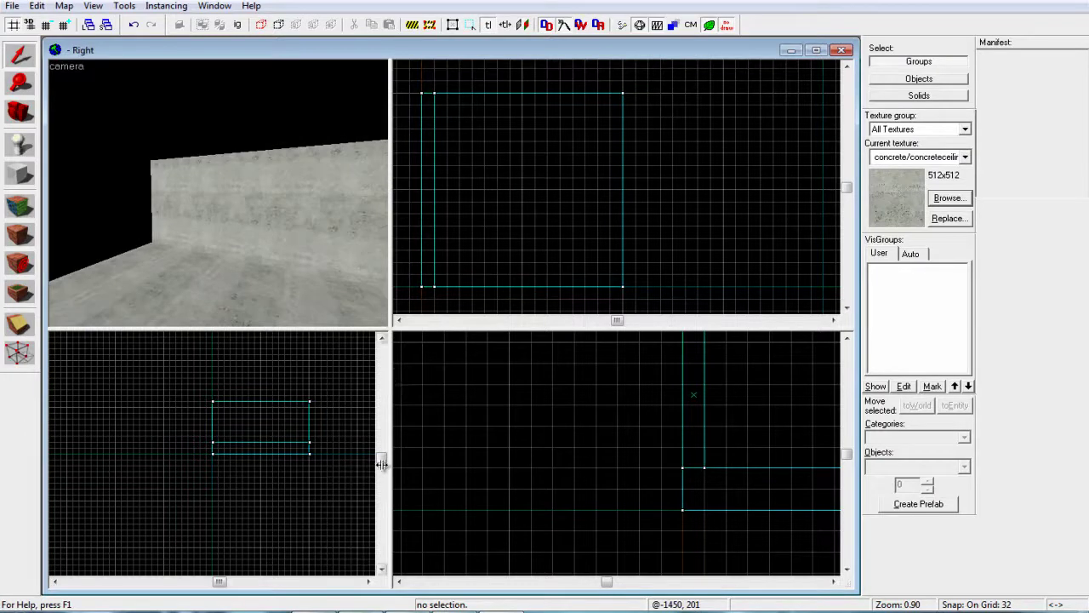